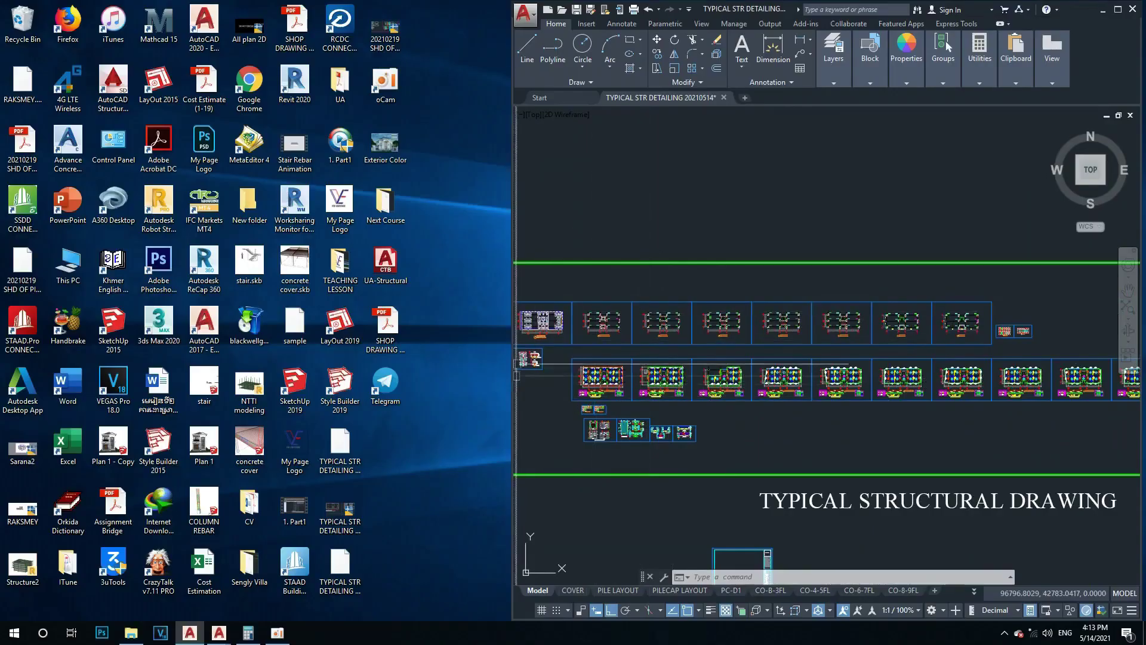
# Step: Pan the AutoCAD sheet layout, then refresh the Windows desktop several times
pyautogui.moveTo(517, 377); pyautogui.dragTo(675, 368, button='middle')
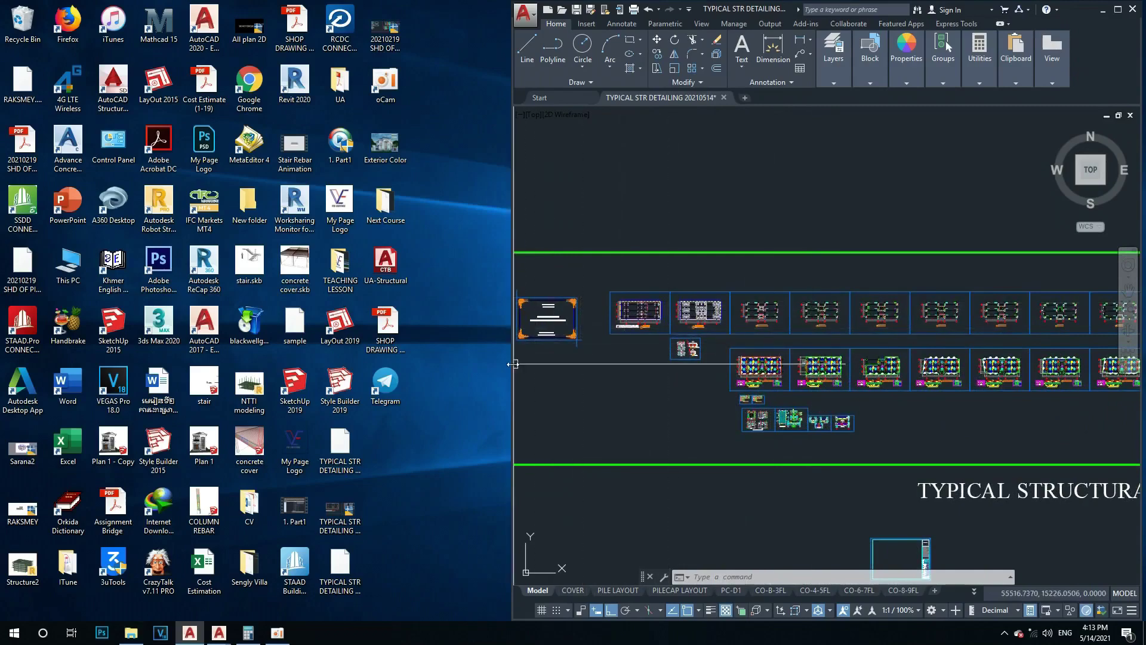
pyautogui.rightClick(461, 265)
pyautogui.click(478, 299)
pyautogui.rightClick(449, 209)
pyautogui.click(463, 241)
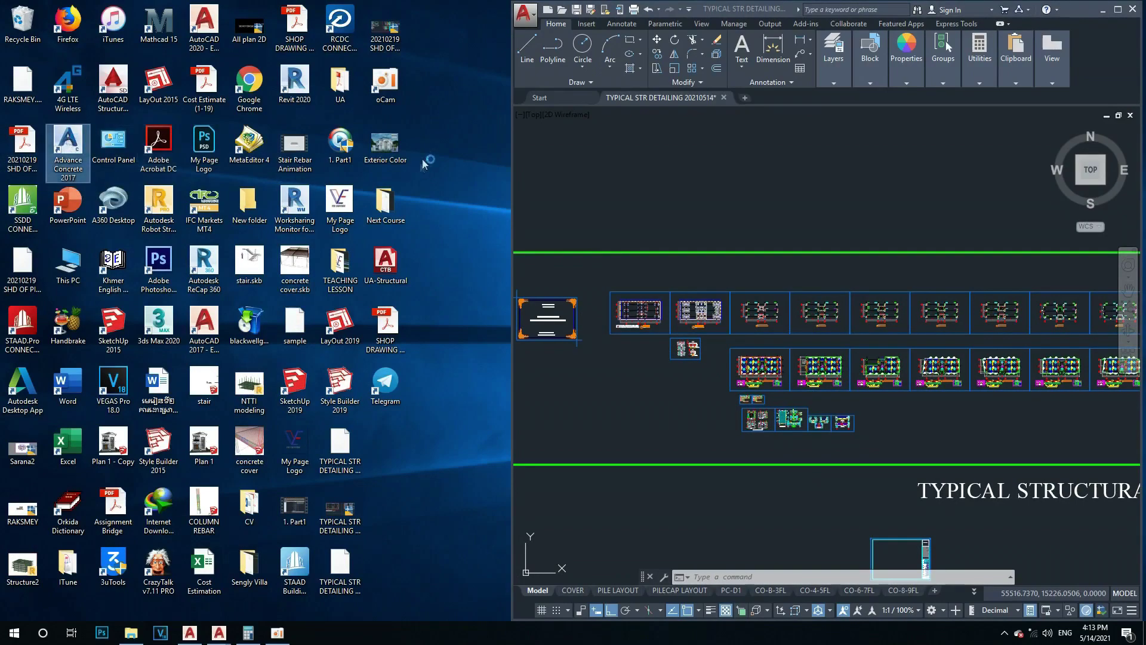
pyautogui.rightClick(433, 139)
pyautogui.click(457, 173)
pyautogui.rightClick(456, 121)
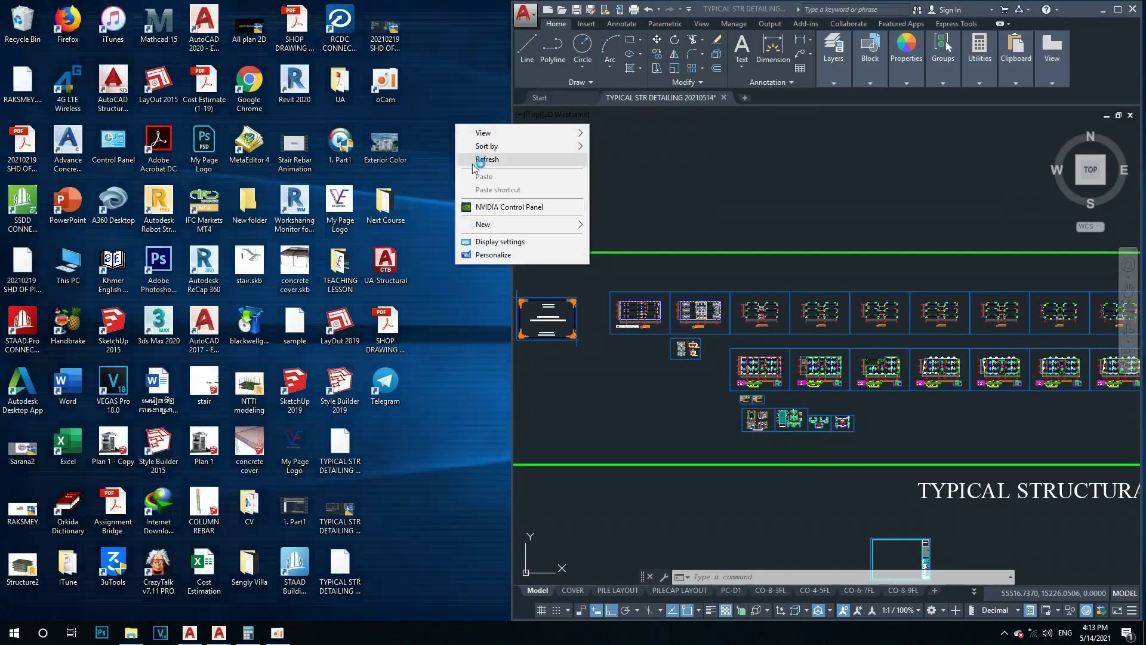
pyautogui.click(457, 155)
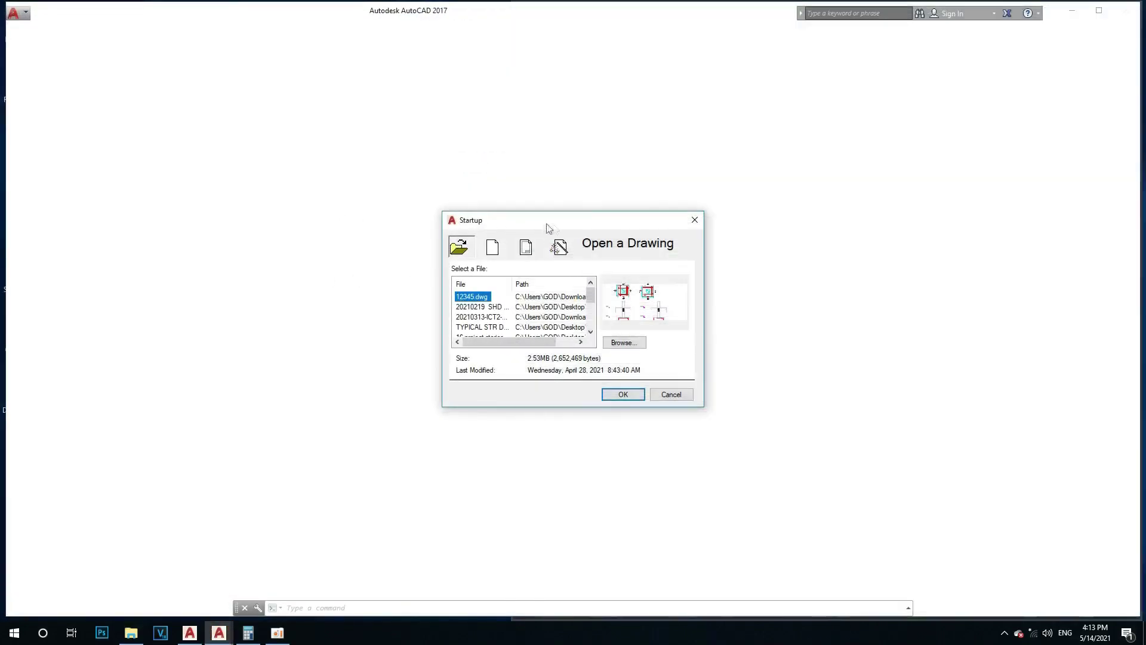
# Step: Close the Startup window to begin blank Drawing1 and move the Initialization of parameters dialog up
pyautogui.click(695, 220)
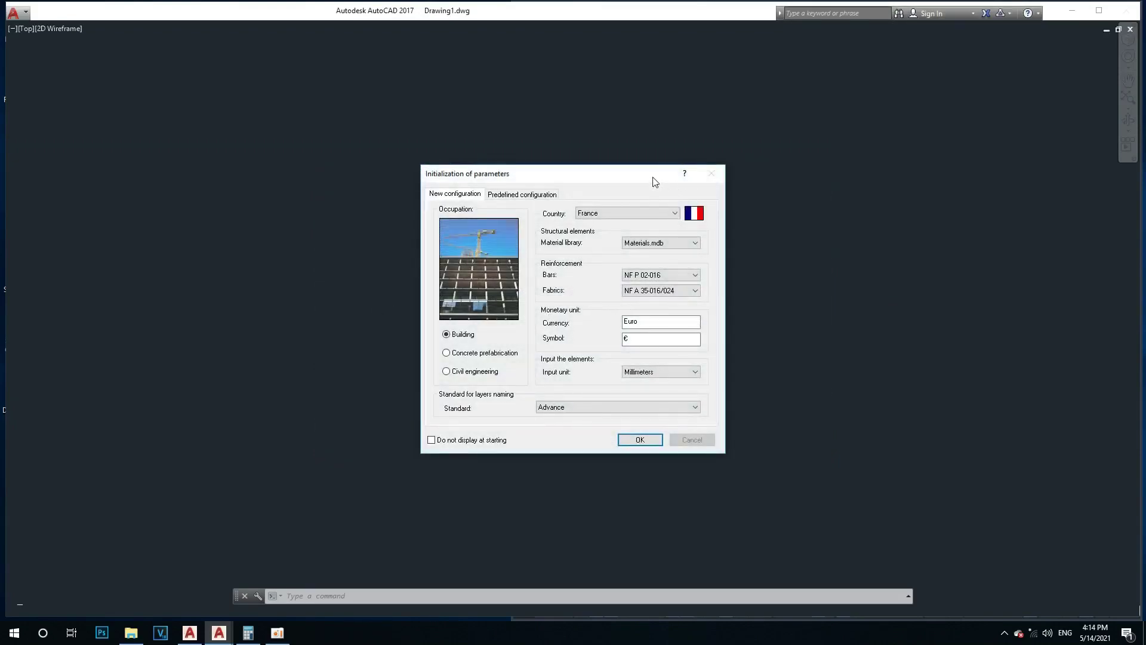
pyautogui.moveTo(655, 179); pyautogui.dragTo(608, 131)
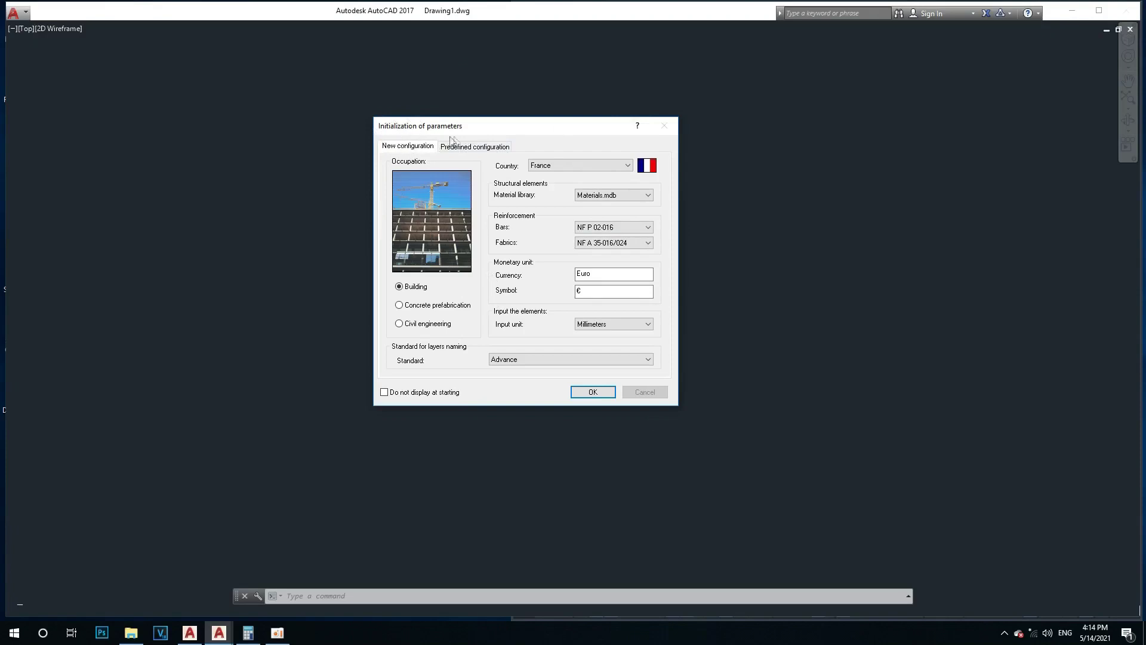
pyautogui.click(467, 148)
pyautogui.click(426, 150)
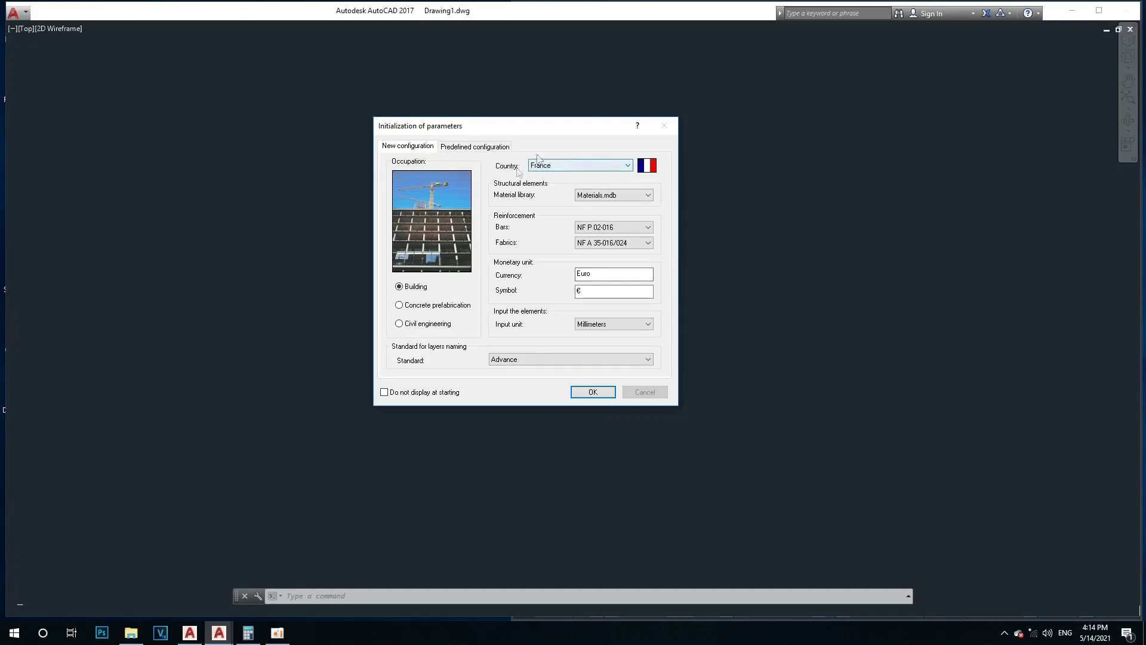
pyautogui.click(600, 166)
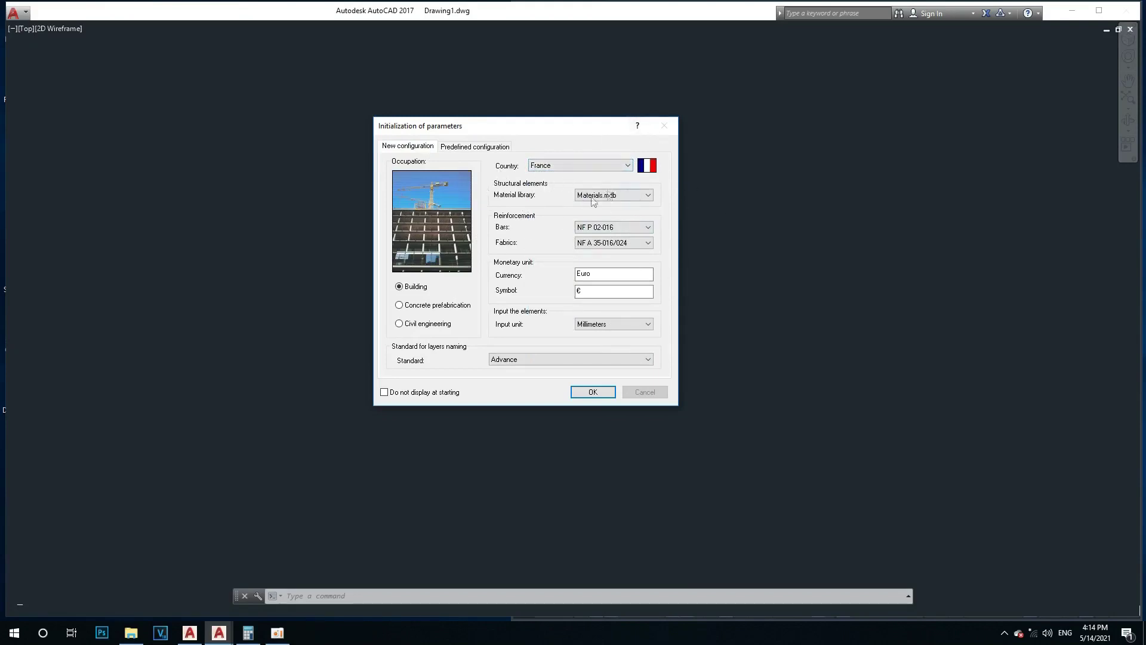
pyautogui.click(622, 197)
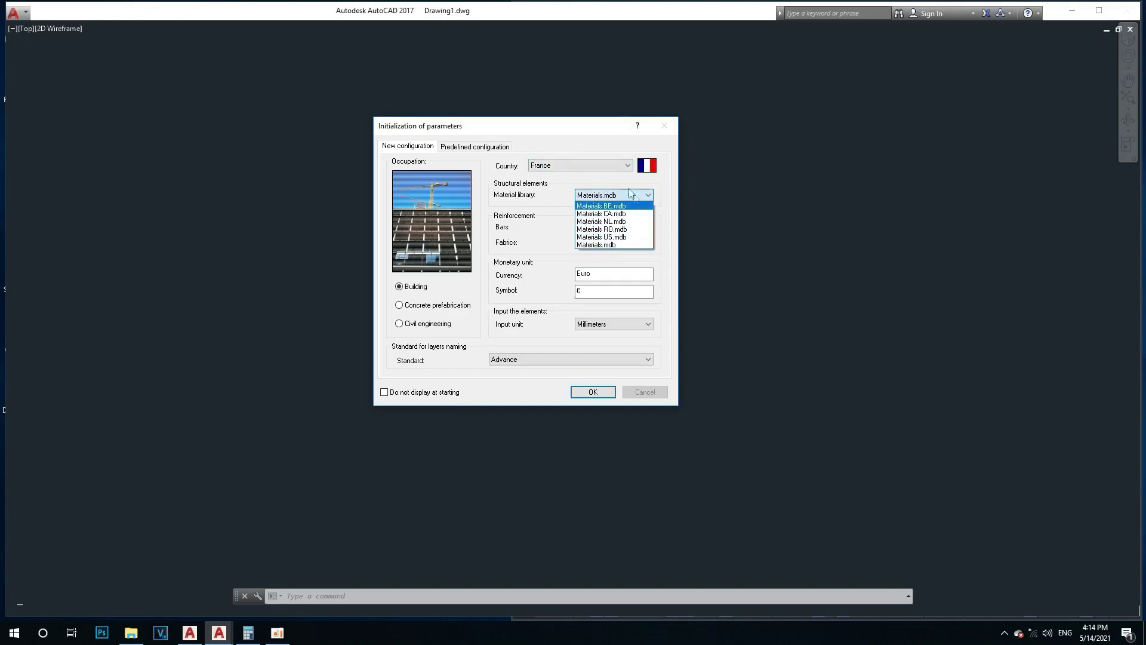
pyautogui.click(600, 180)
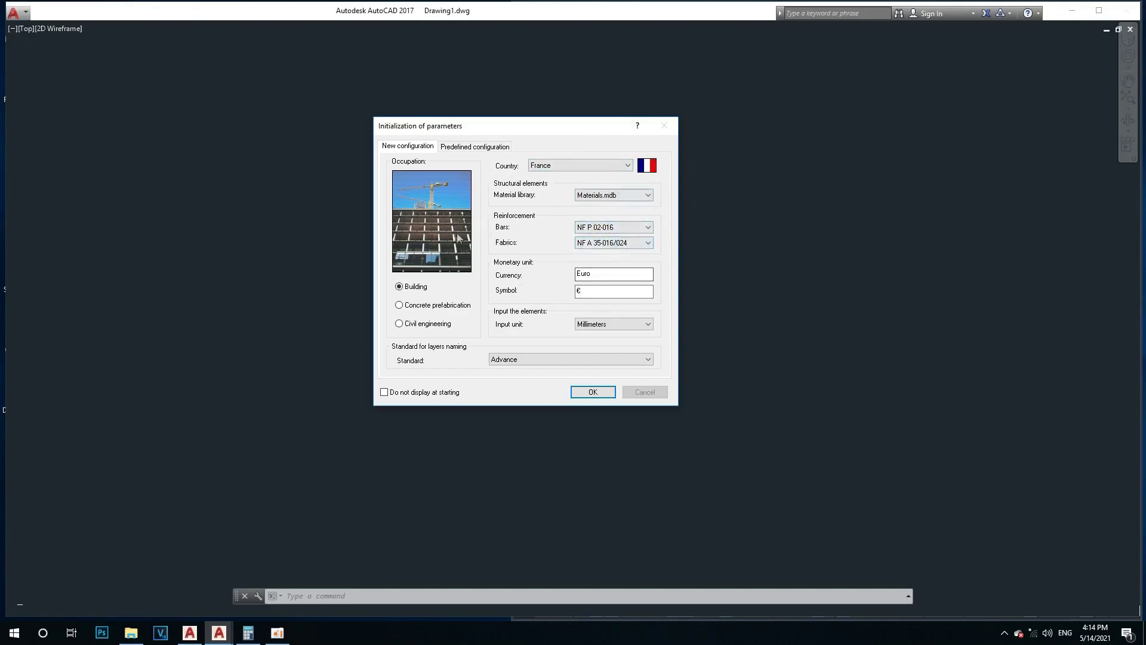
pyautogui.doubleClick(614, 275)
# Step: Review the Euro currency fields and keep Millimeters as the input unit
pyautogui.press('Tab')
pyautogui.hotkey('shift', 'Tab')
pyautogui.press('Tab')
pyautogui.click(607, 272)
pyautogui.click(616, 325)
pyautogui.click(619, 323)
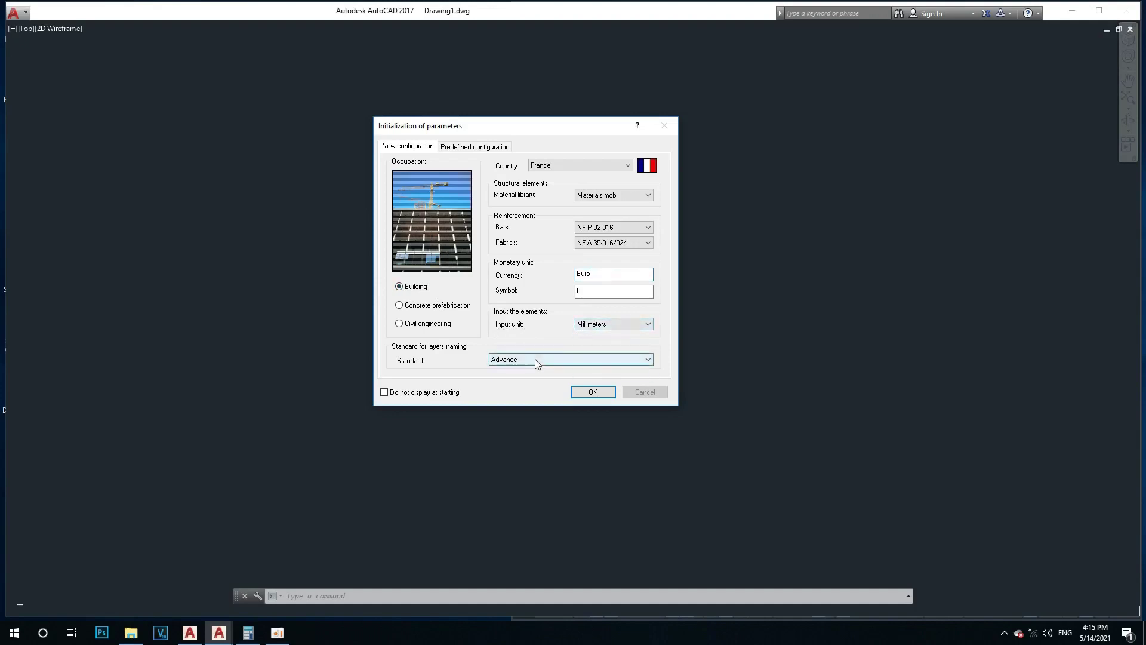
# Step: Keep Advance as the layer naming standard and confirm the initialization
pyautogui.click(535, 360)
pyautogui.click(540, 359)
pyautogui.click(543, 359)
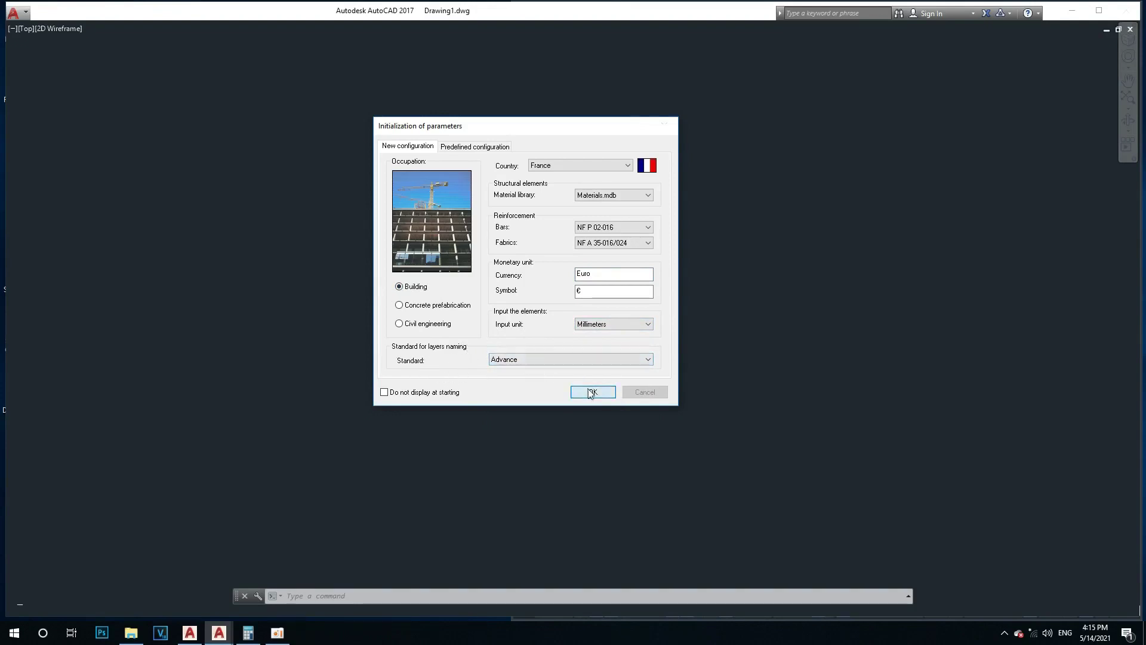
pyautogui.click(593, 391)
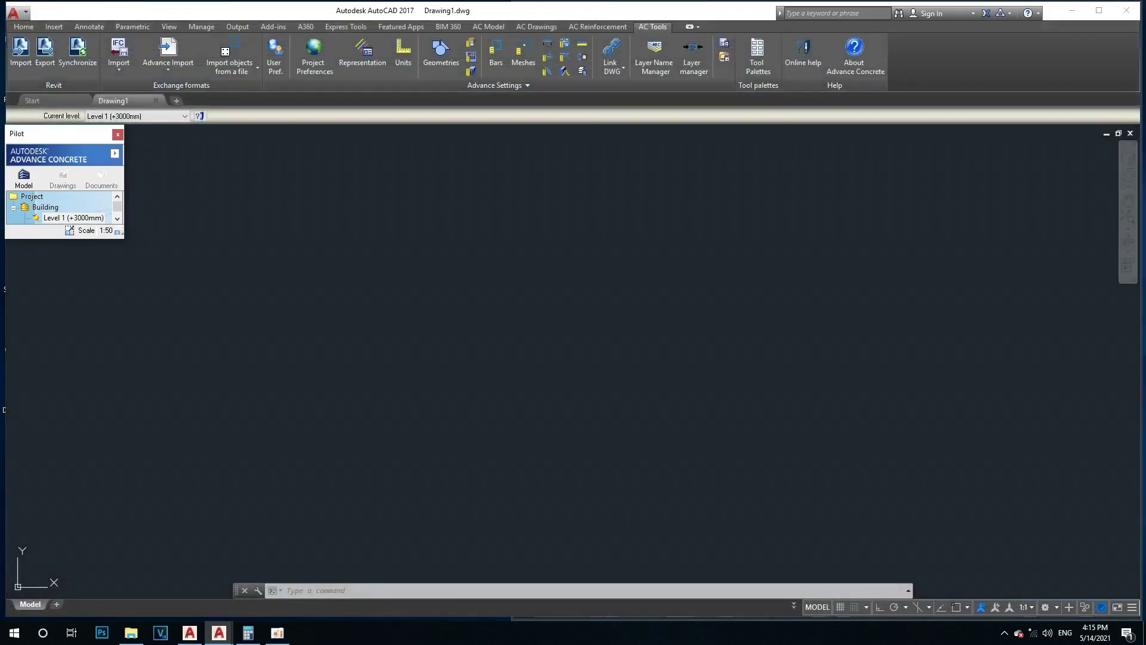
# Step: Drag a selection window on the empty canvas, then start a new drawing with Ctrl+N
pyautogui.click(369, 317)
pyautogui.click(406, 280)
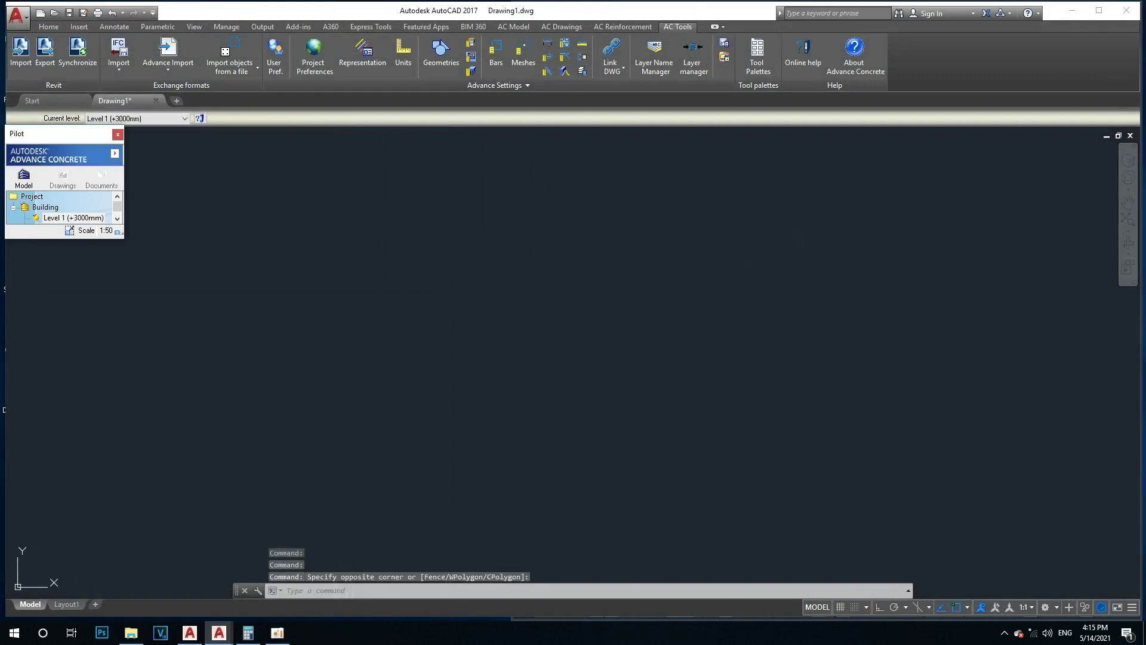
pyautogui.hotkey('ctrl', 'n')
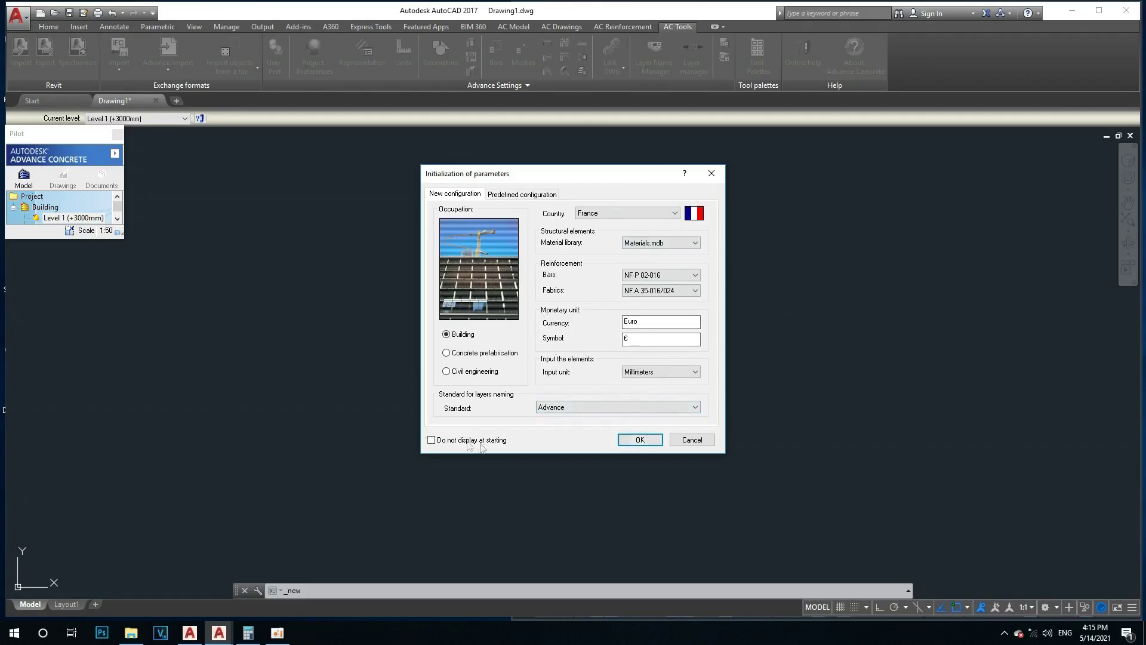
# Step: Accept the initialization parameters, dismiss the Create New Drawing prompt and maximize the program window
pyautogui.click(649, 440)
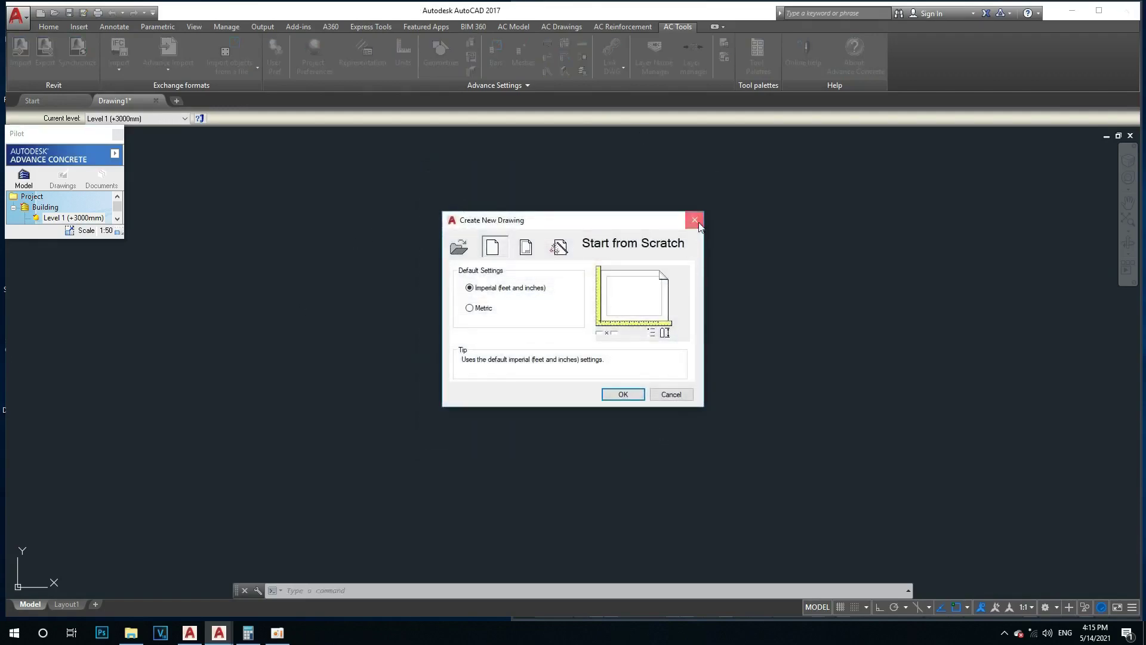
pyautogui.click(694, 219)
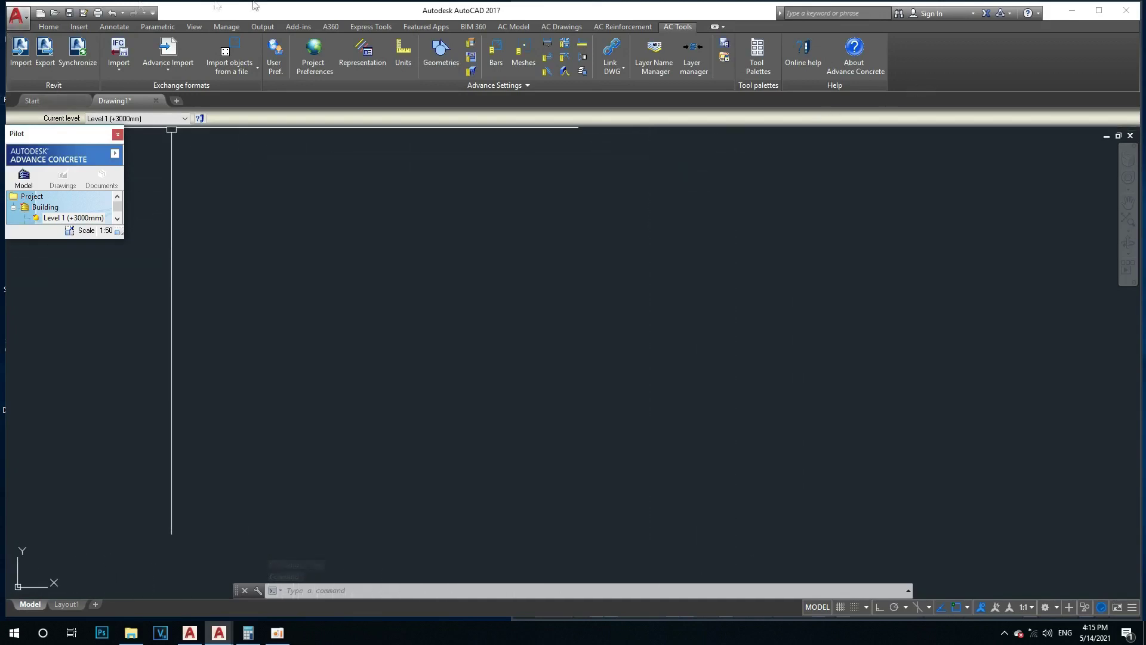
pyautogui.click(1098, 10)
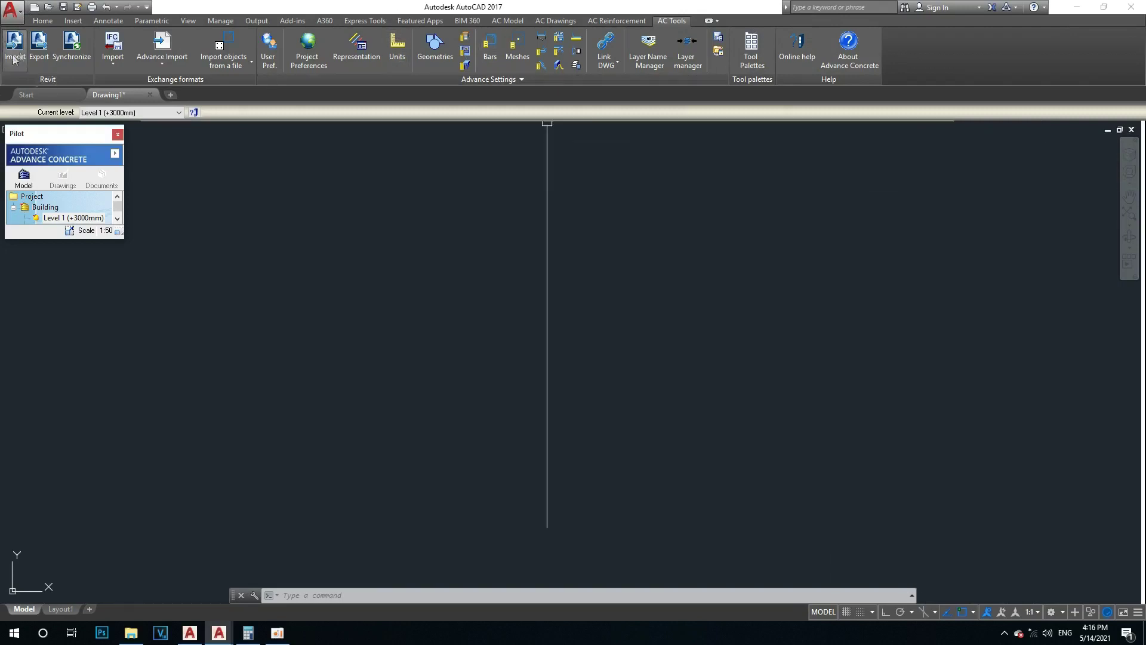
# Step: Browse the Home, Annotate, Parametric, AC Reinforcement, AC Tools and AC Model ribbon tabs
pyautogui.click(42, 22)
pyautogui.click(109, 23)
pyautogui.click(153, 21)
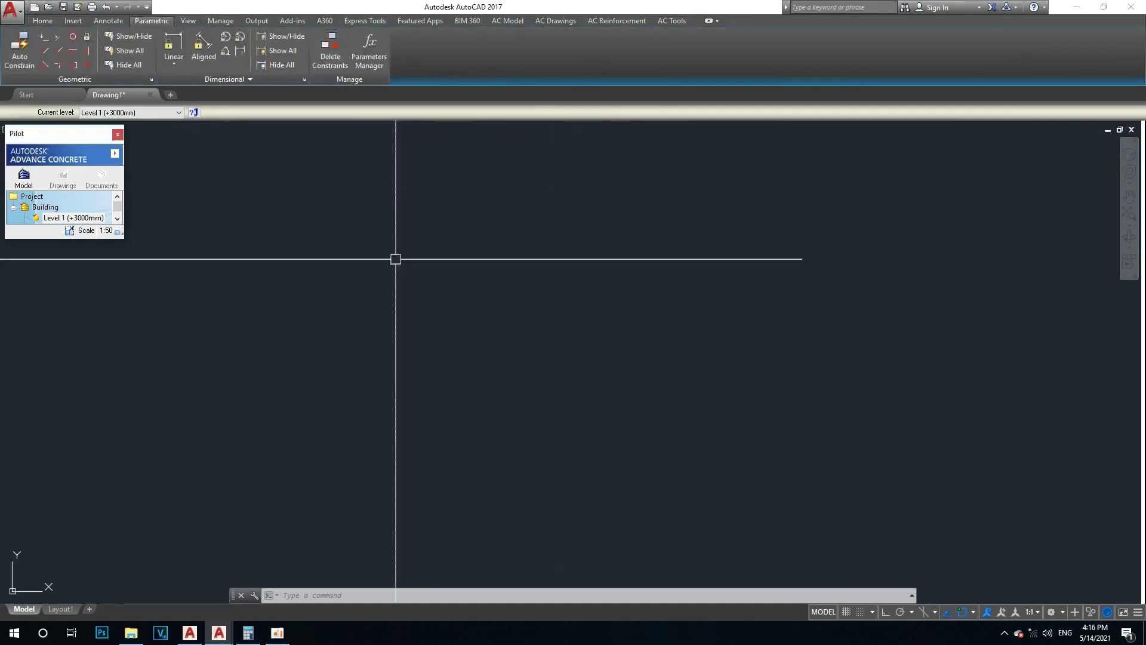
pyautogui.click(44, 21)
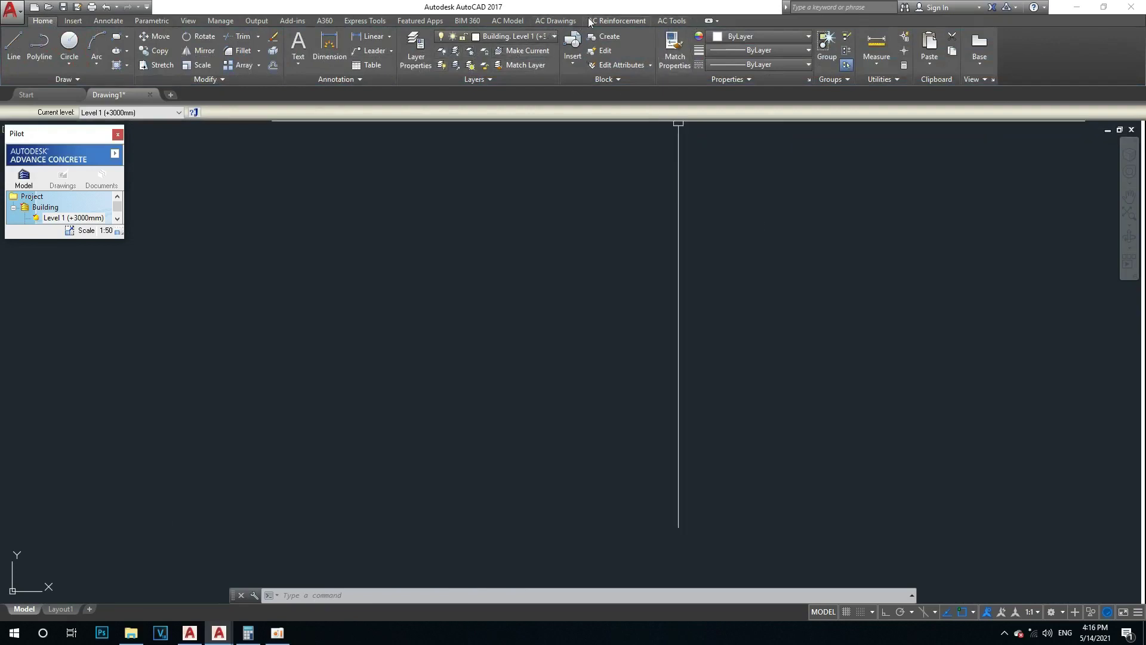
pyautogui.click(554, 21)
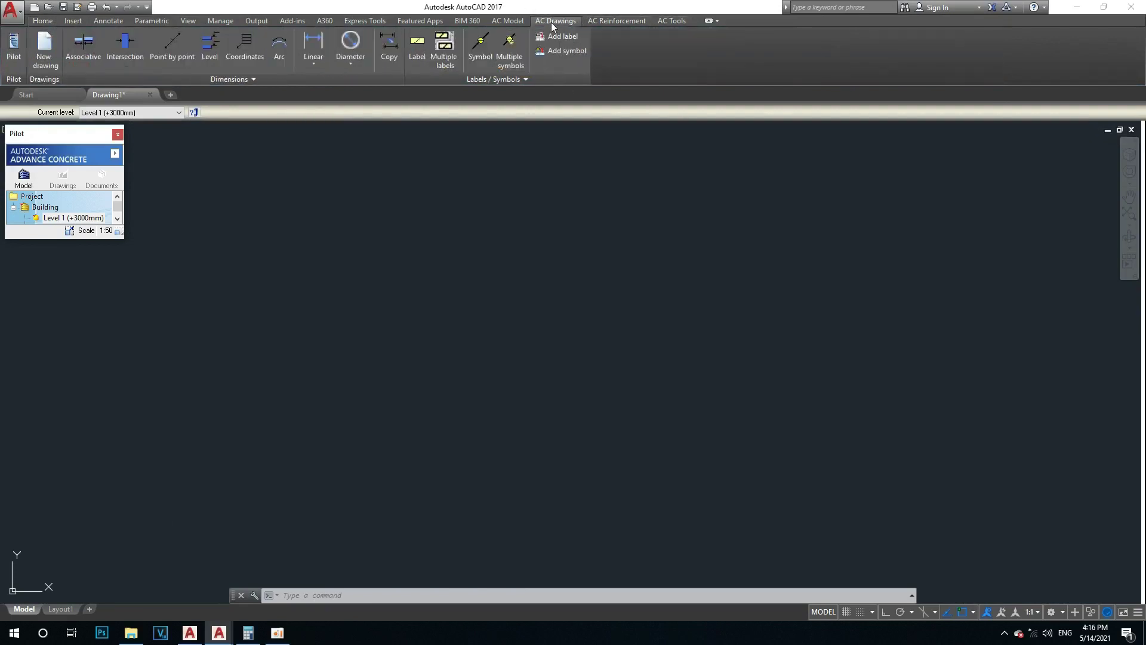
pyautogui.click(508, 21)
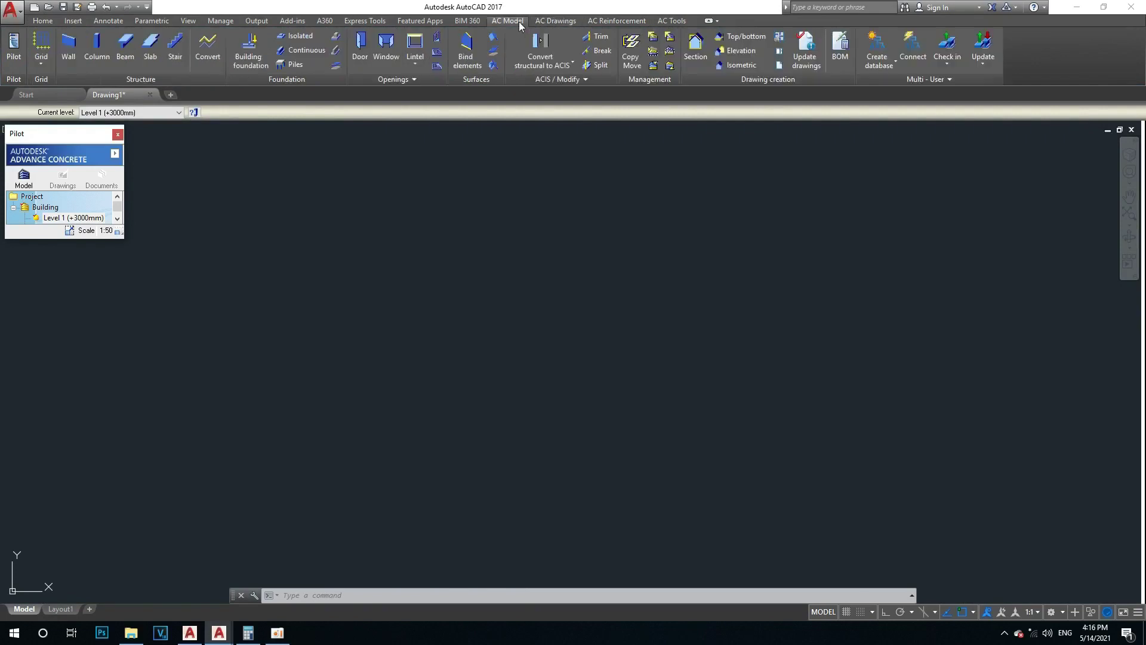
pyautogui.click(611, 22)
pyautogui.click(671, 22)
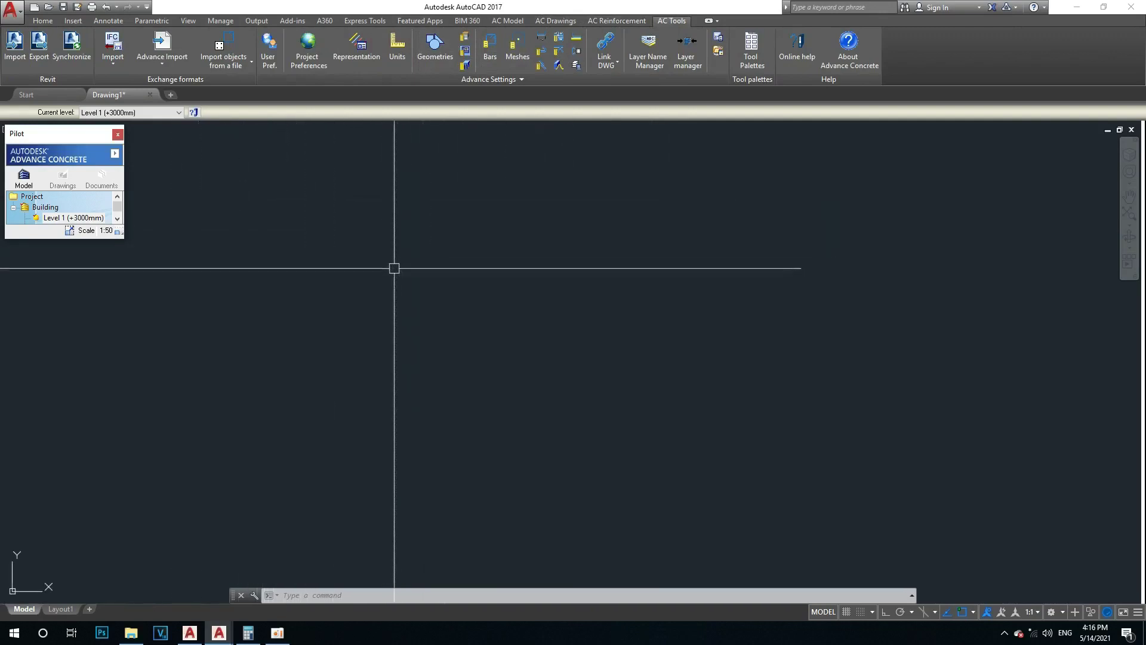
pyautogui.click(505, 22)
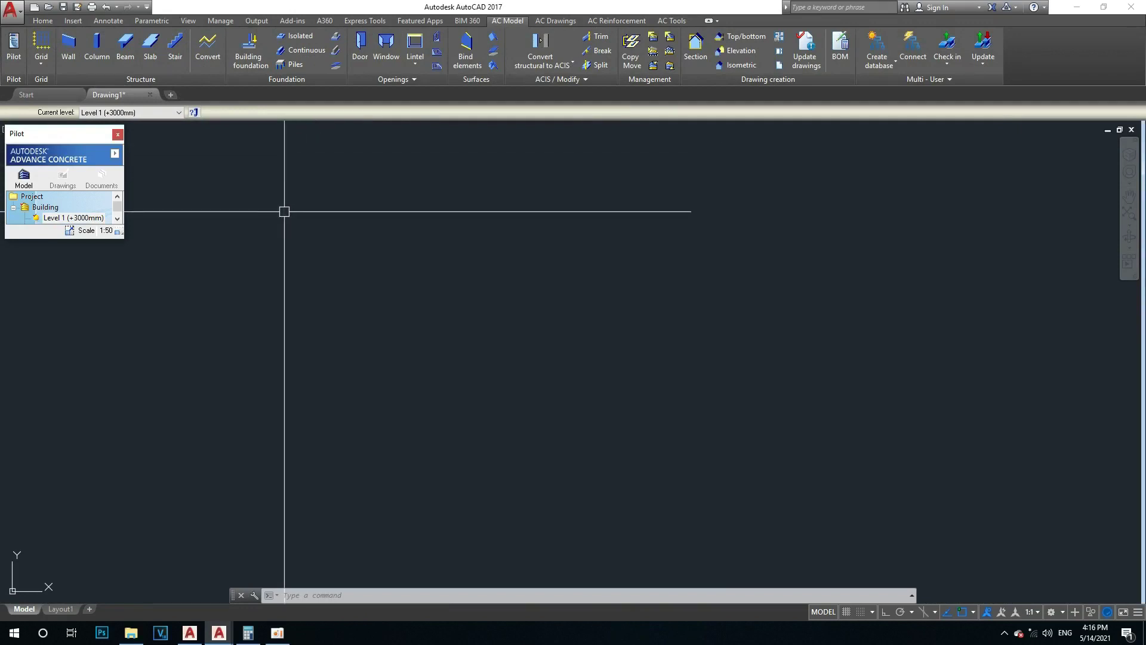
pyautogui.click(546, 23)
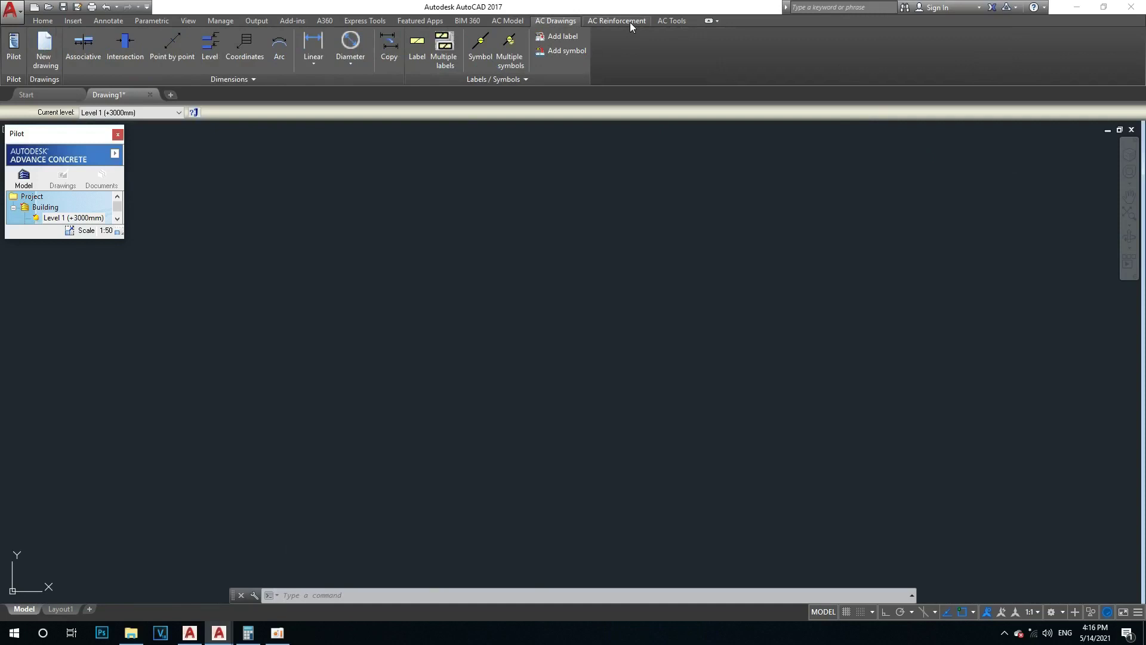
# Step: Browse the AC ribbon tabs, close the Pilot project browser and return to AC Model
pyautogui.click(617, 21)
pyautogui.click(672, 21)
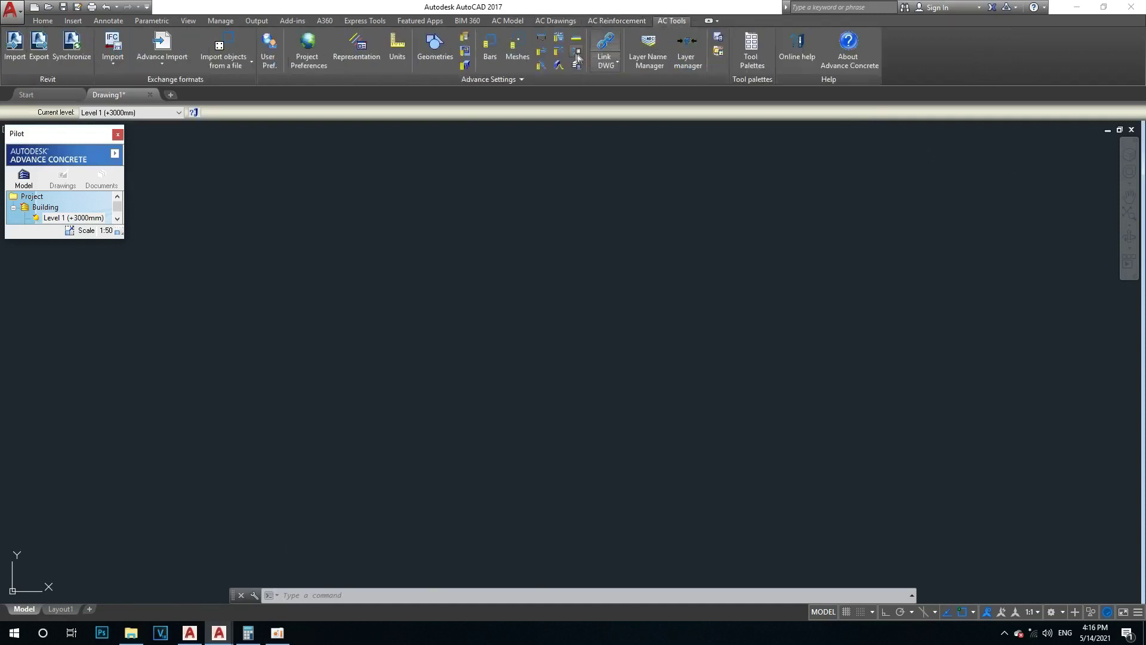
pyautogui.click(602, 21)
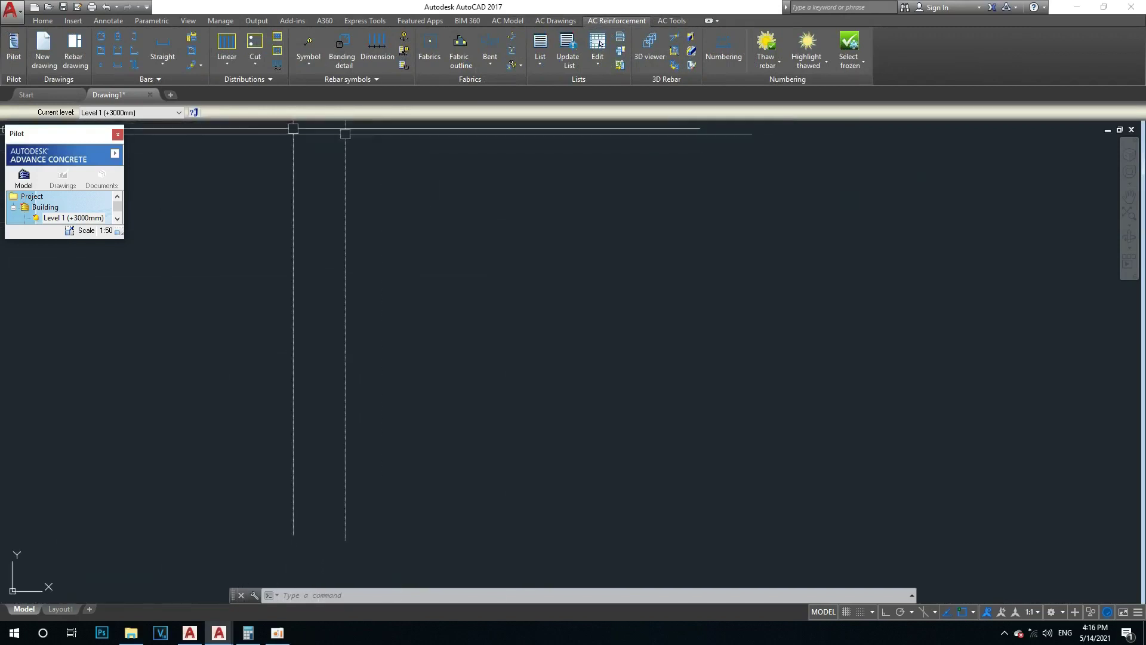
pyautogui.moveTo(494, 246); pyautogui.dragTo(470, 255, button='middle')
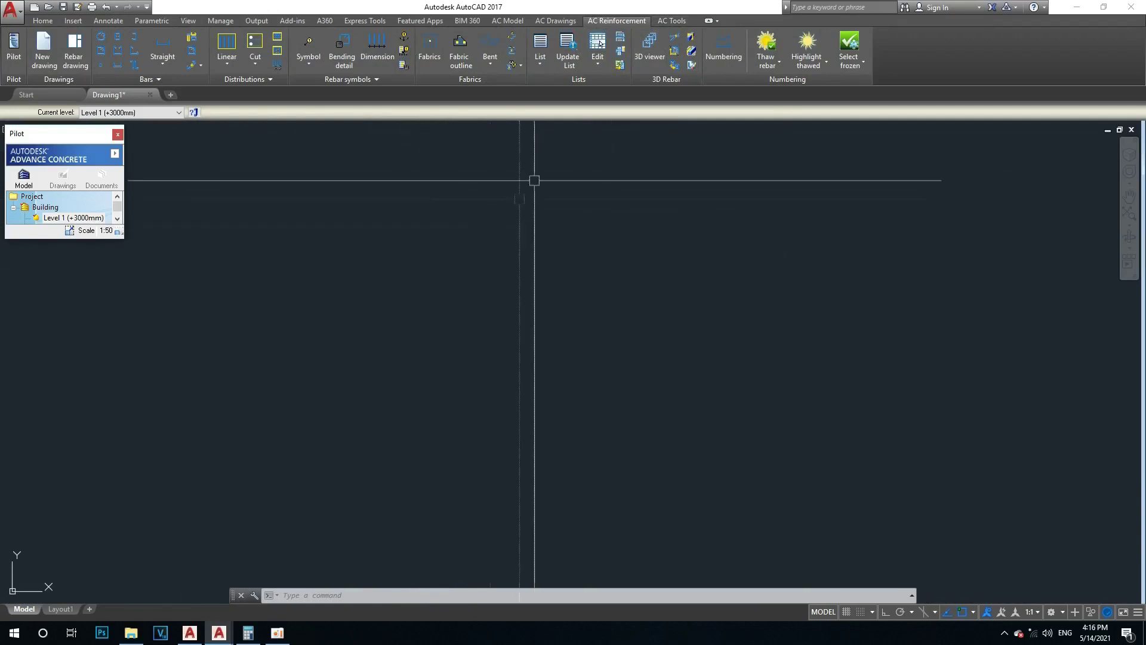
pyautogui.click(570, 24)
pyautogui.click(598, 23)
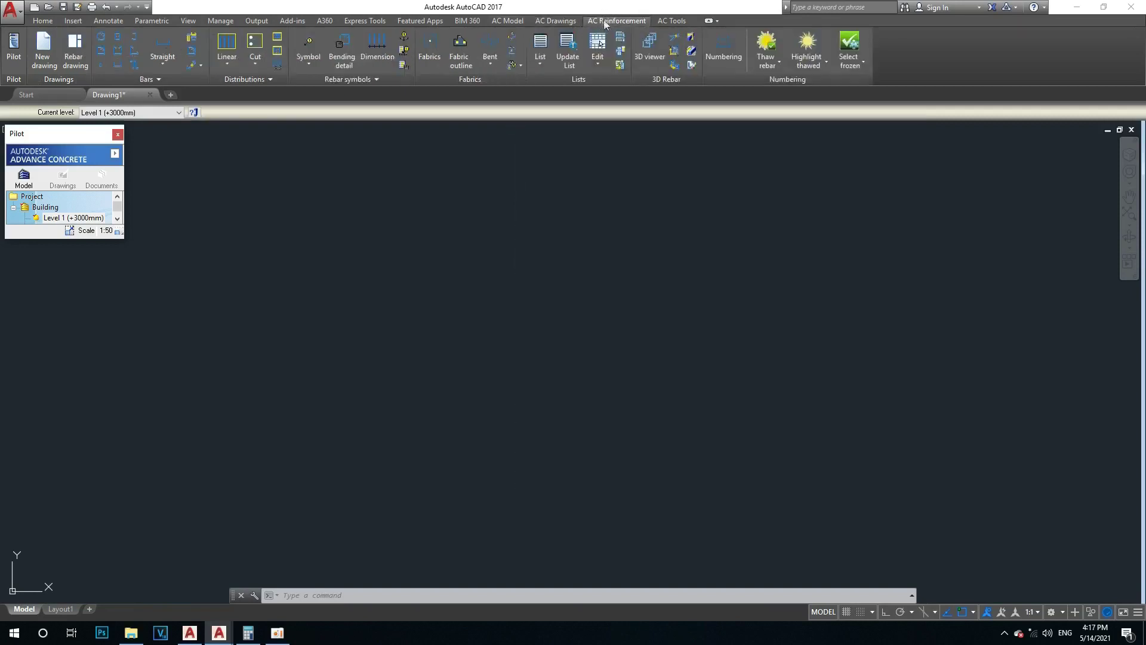
pyautogui.click(673, 24)
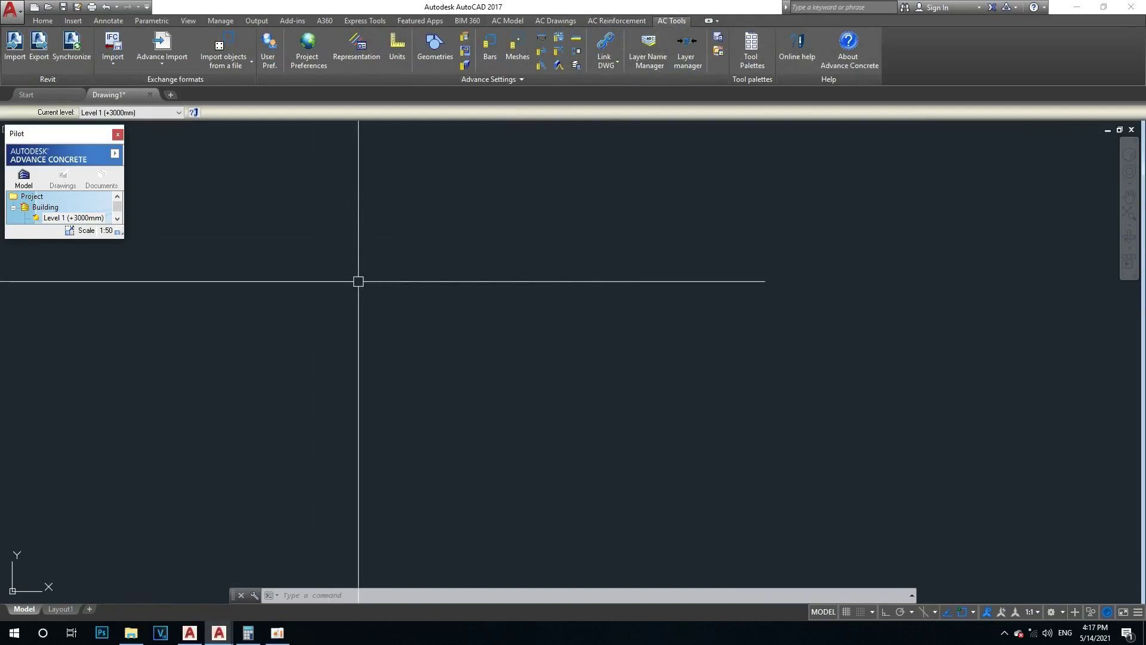
pyautogui.click(118, 134)
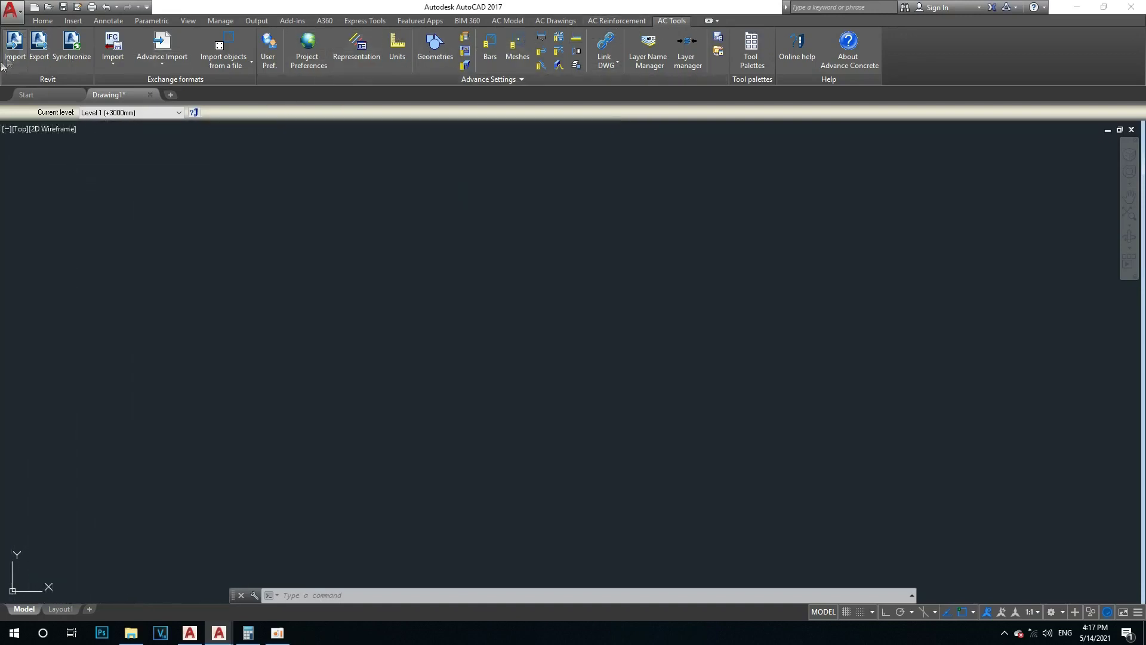
pyautogui.click(508, 21)
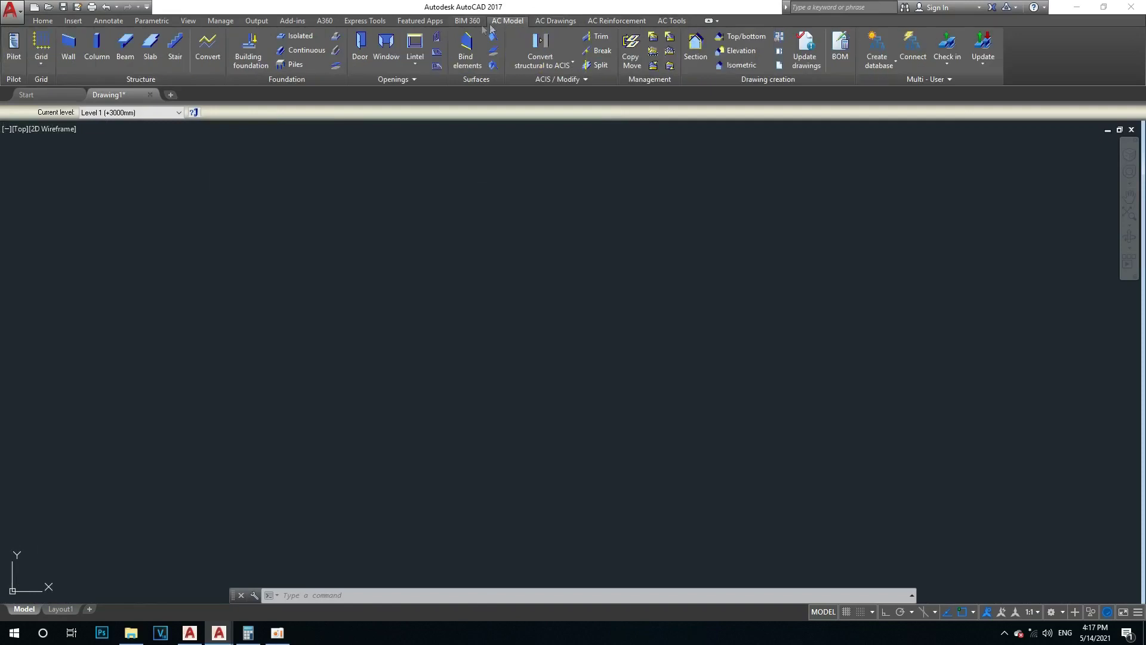
# Step: Reopen the Pilot, move it down, and check the Level 1 scale list, leaving 1:50
pyautogui.click(14, 47)
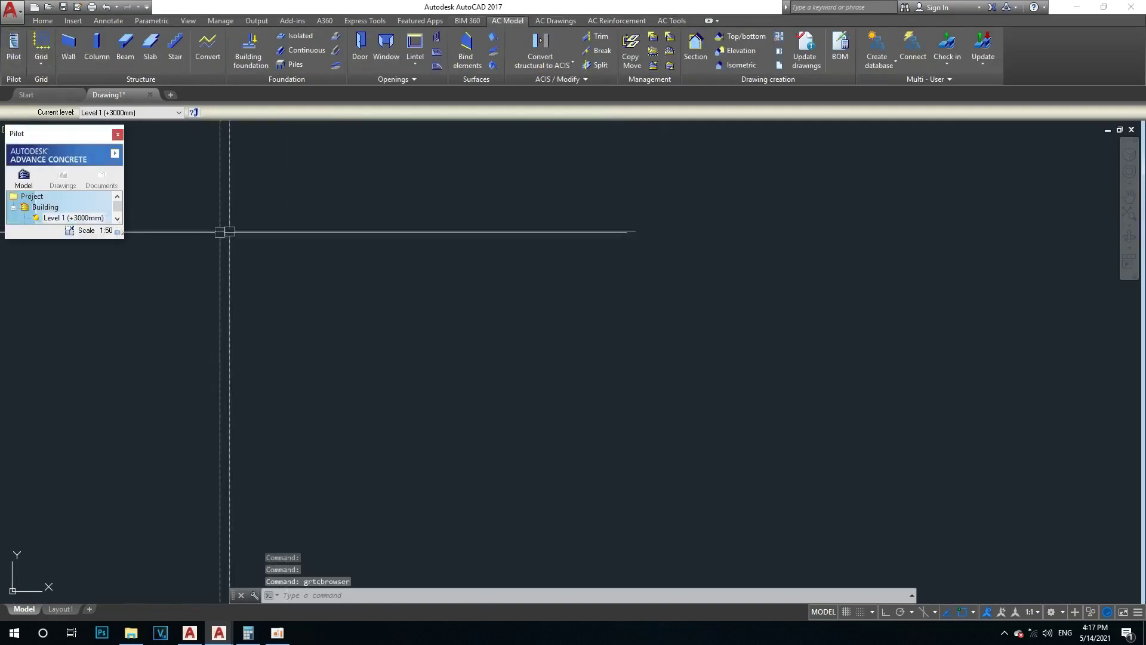
pyautogui.moveTo(51, 135)
pyautogui.mouseDown()
pyautogui.moveTo(40, 155)
pyautogui.moveTo(86, 146)
pyautogui.mouseUp()
pyautogui.click(80, 227)
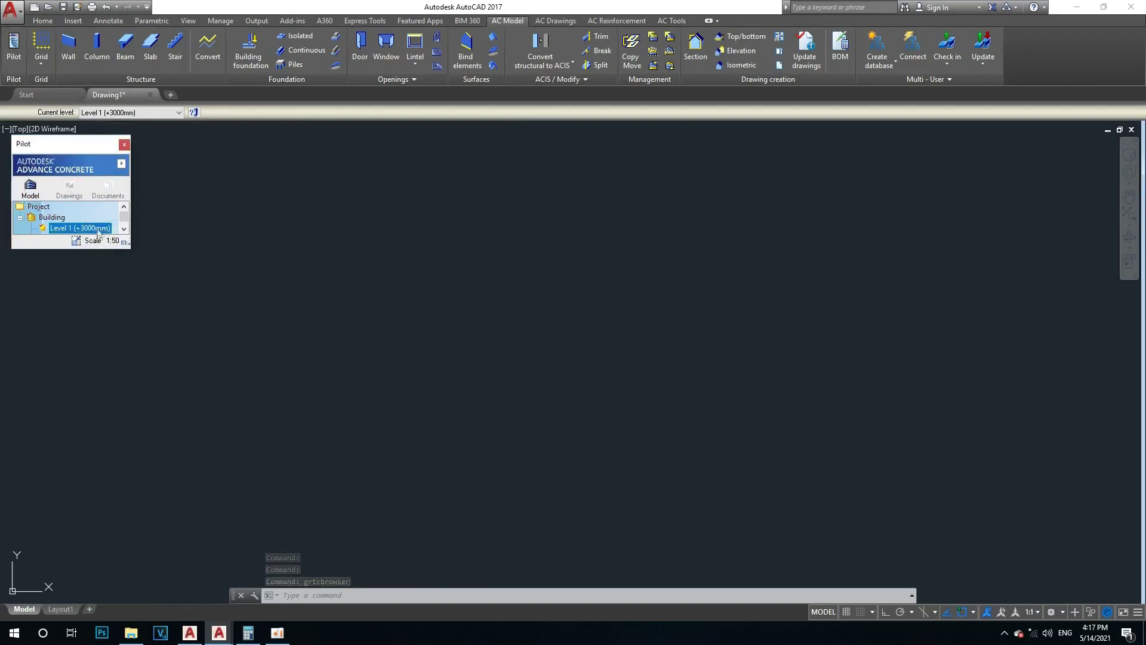
pyautogui.click(114, 241)
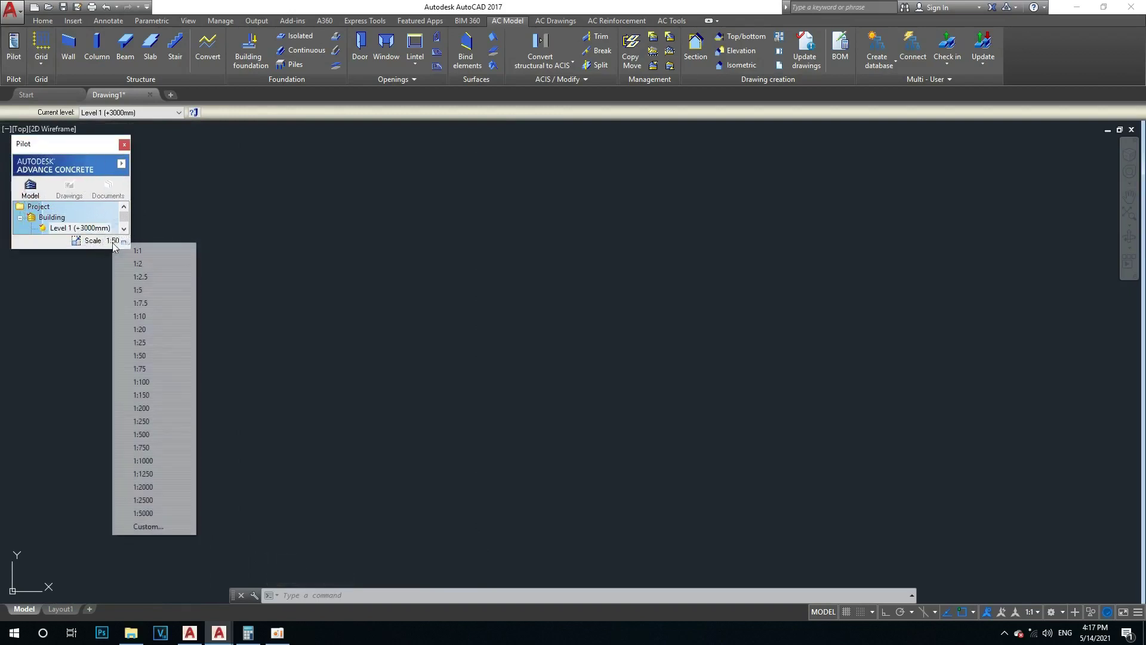
pyautogui.click(242, 250)
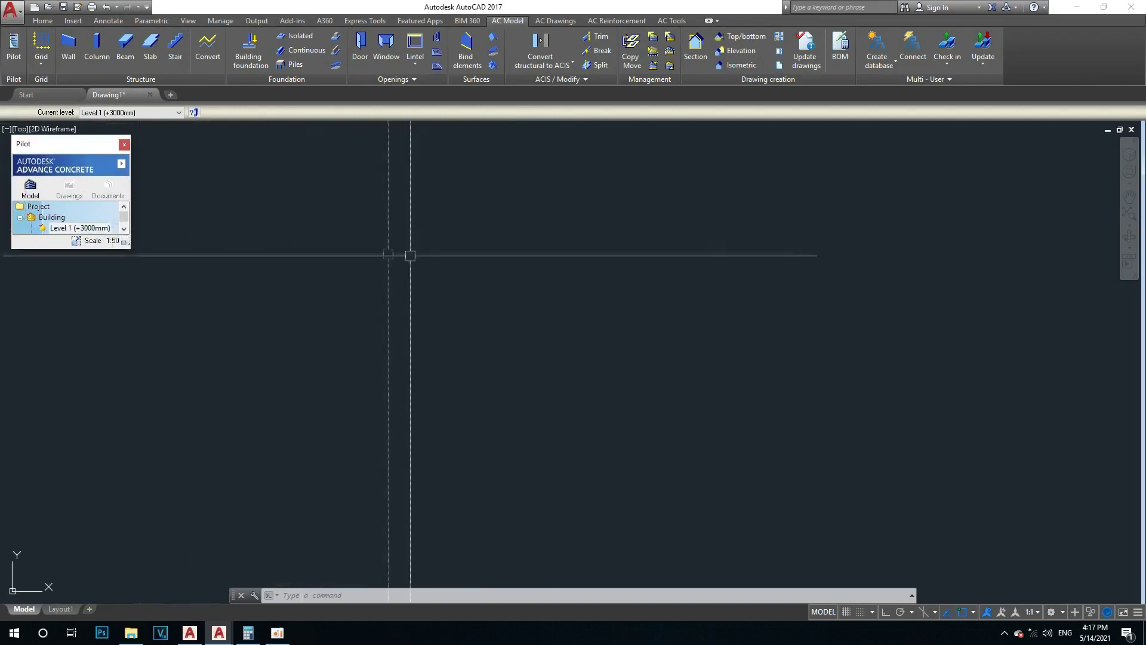
# Step: Enlarge the Pilot to show Level 1 and Basement, and switch it to the Drawings view
pyautogui.moveTo(56, 249); pyautogui.dragTo(56, 369)
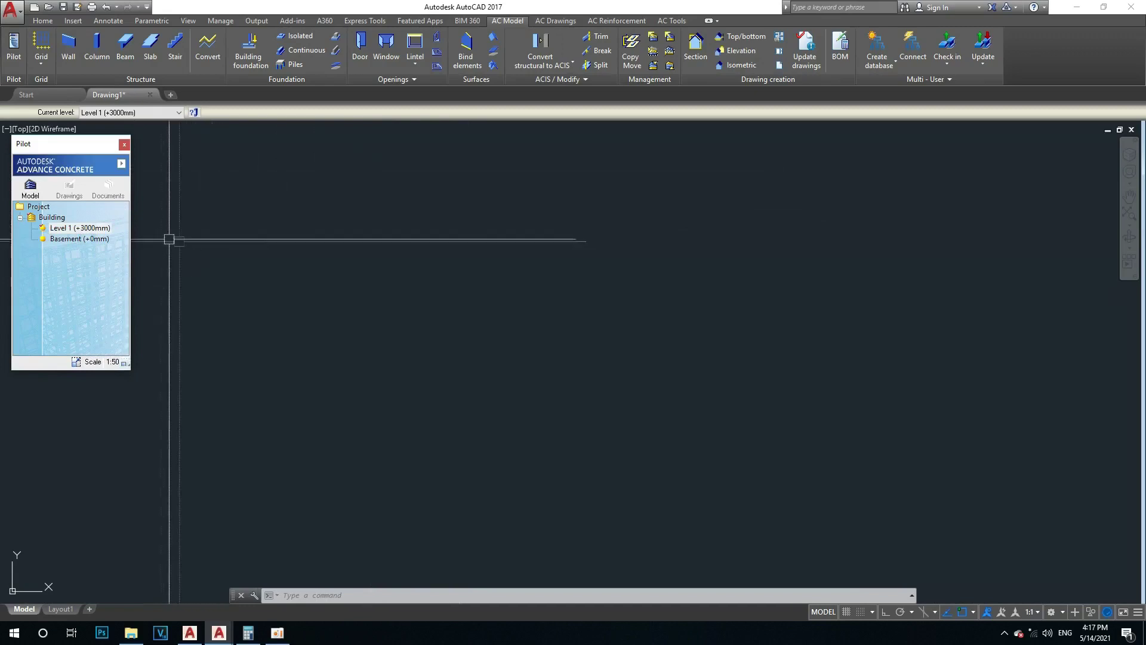
pyautogui.click(80, 227)
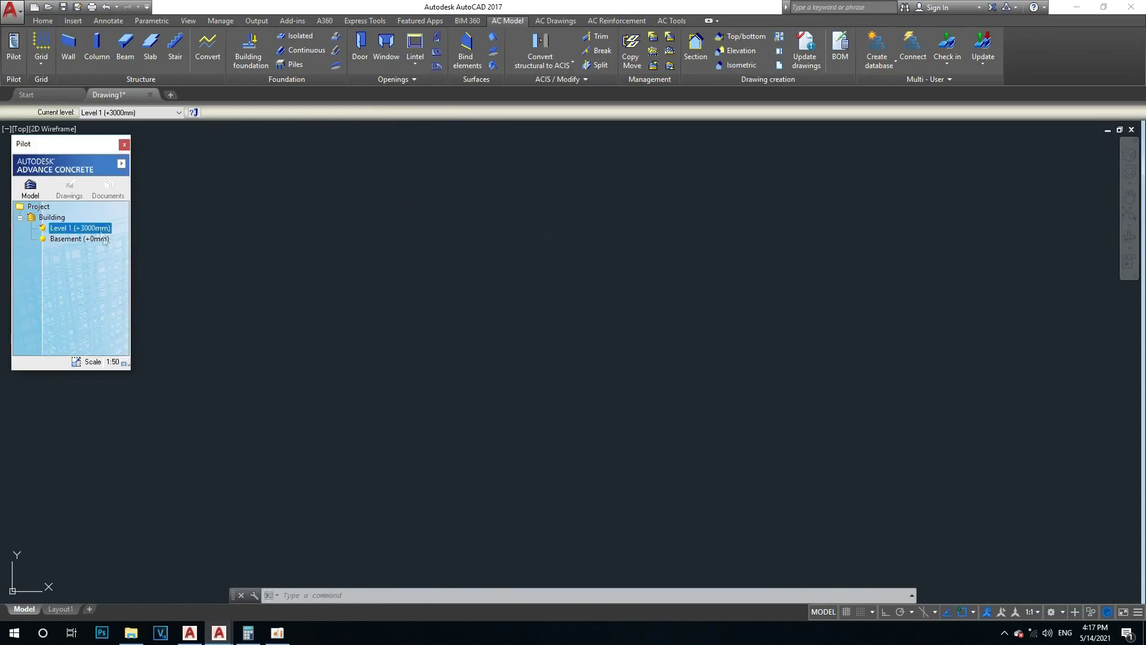
pyautogui.click(69, 188)
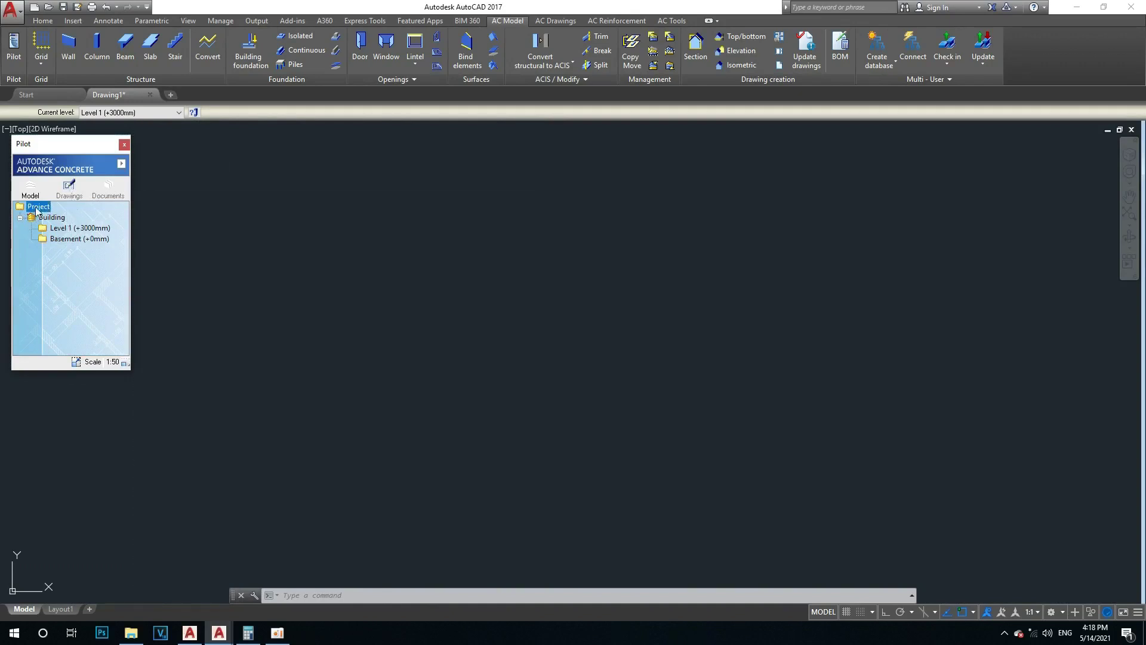
pyautogui.rightClick(36, 210)
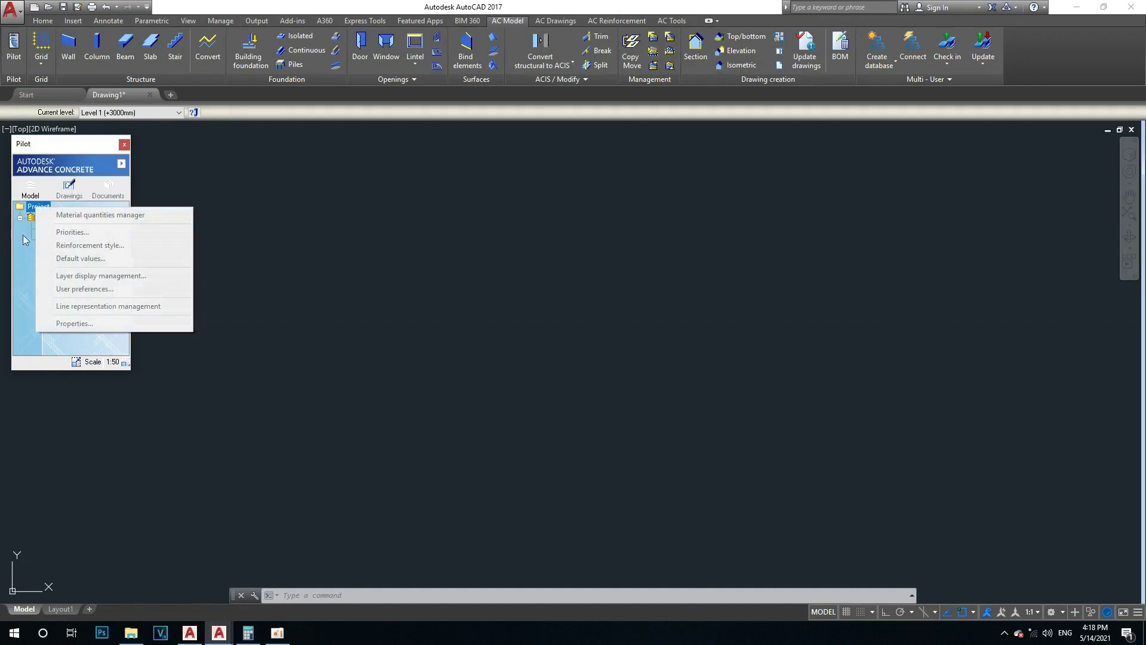
# Step: Create New drawing 1 from the Building node's right-click Create menu and select it
pyautogui.click(26, 240)
pyautogui.click(49, 220)
pyautogui.rightClick(48, 221)
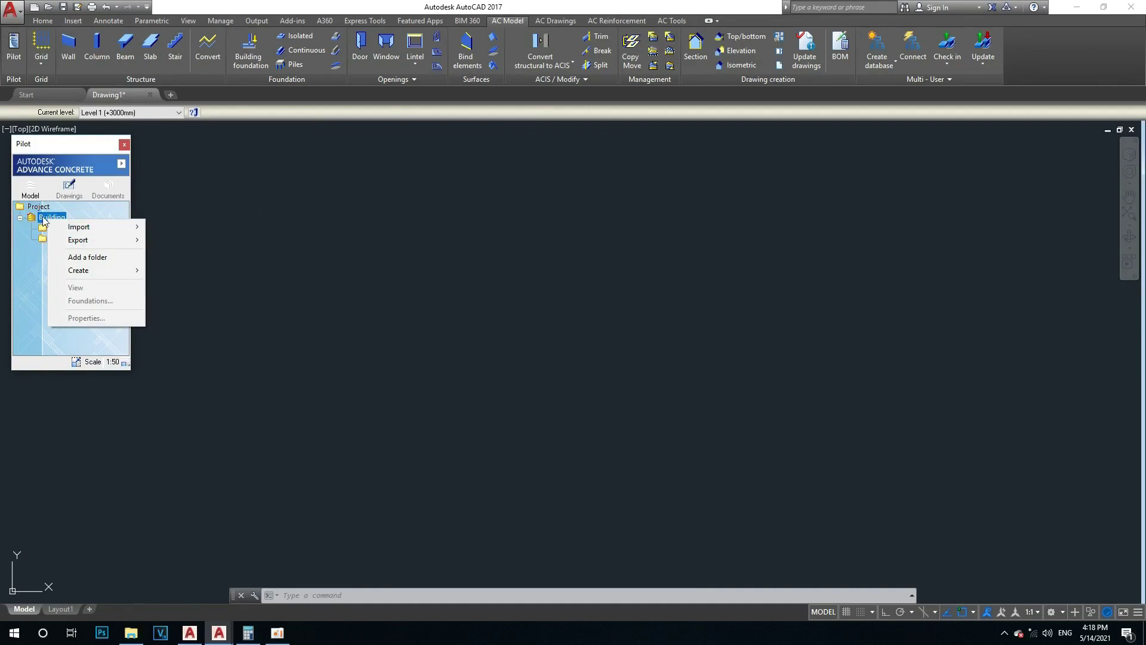
pyautogui.moveTo(79, 269)
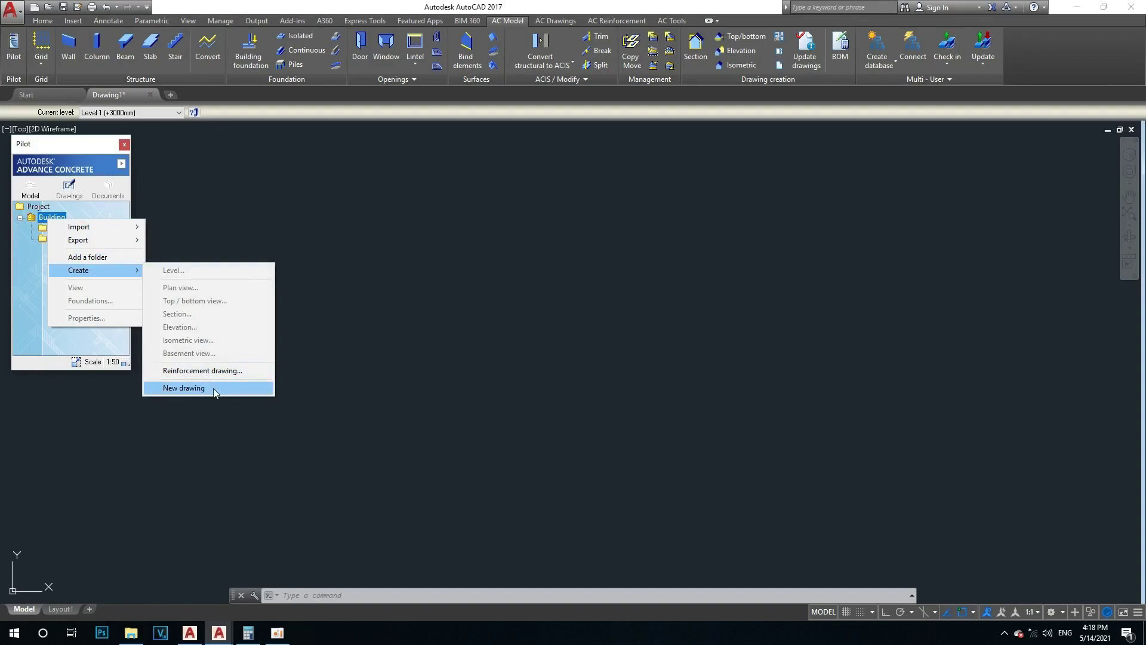
pyautogui.click(213, 389)
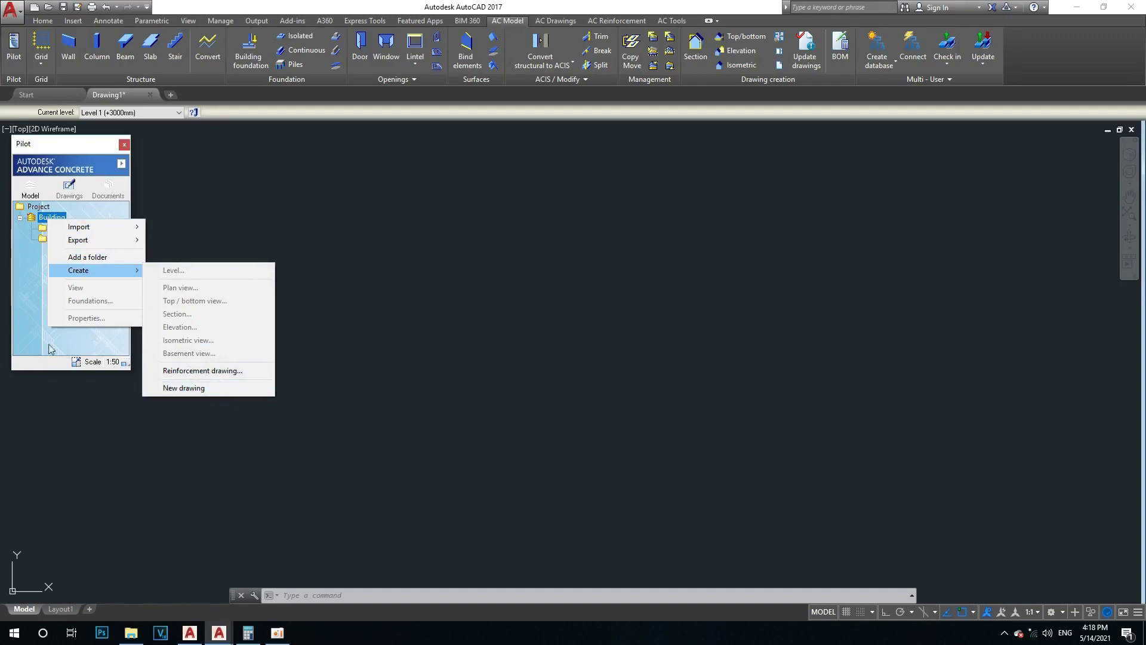
pyautogui.click(70, 196)
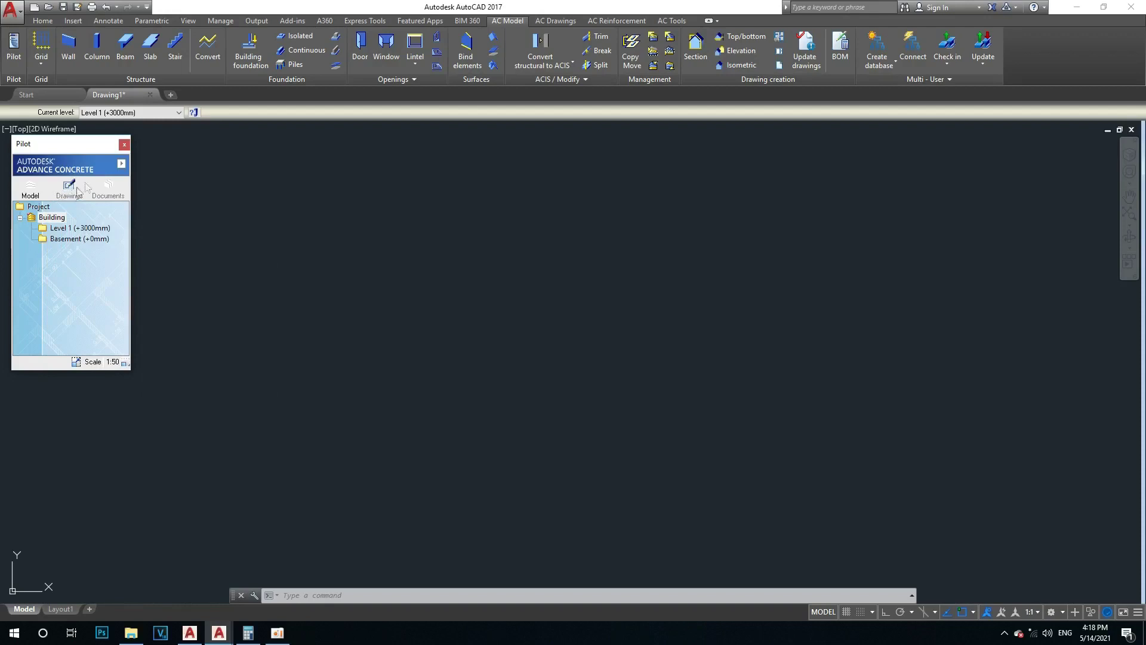
pyautogui.click(53, 218)
pyautogui.rightClick(62, 218)
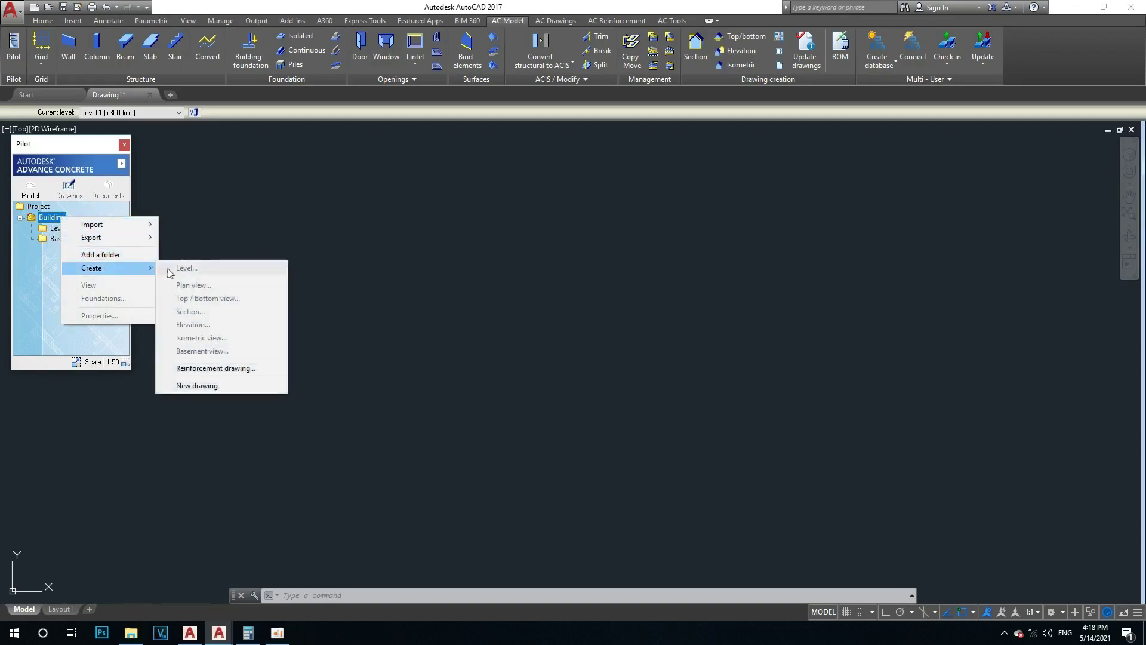
pyautogui.click(219, 386)
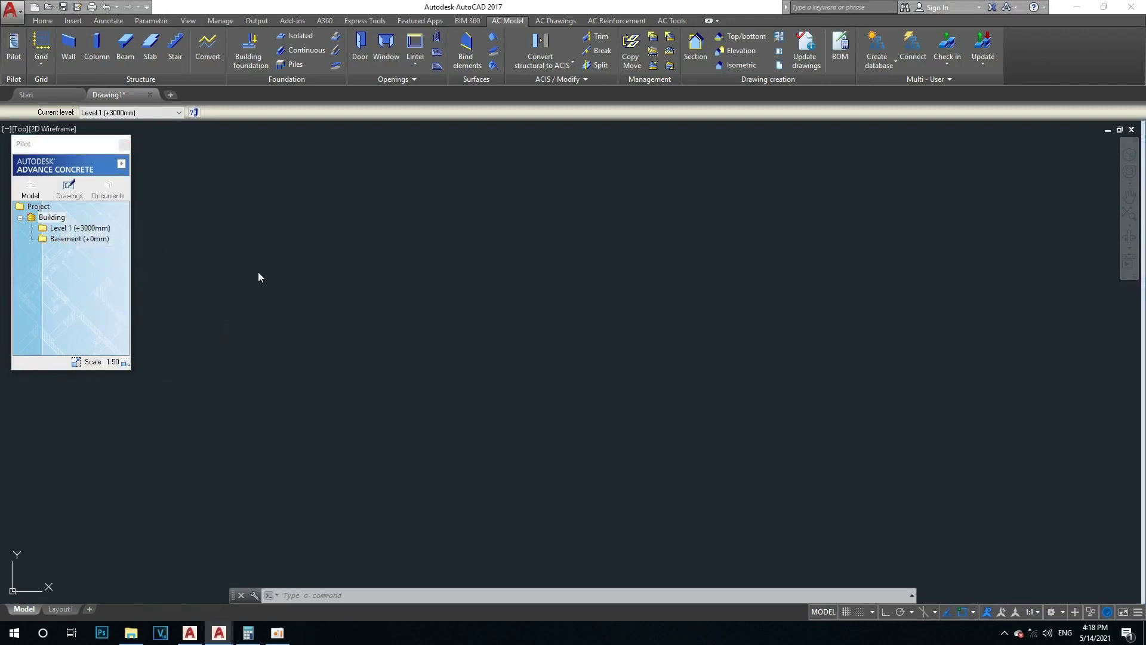
pyautogui.click(83, 263)
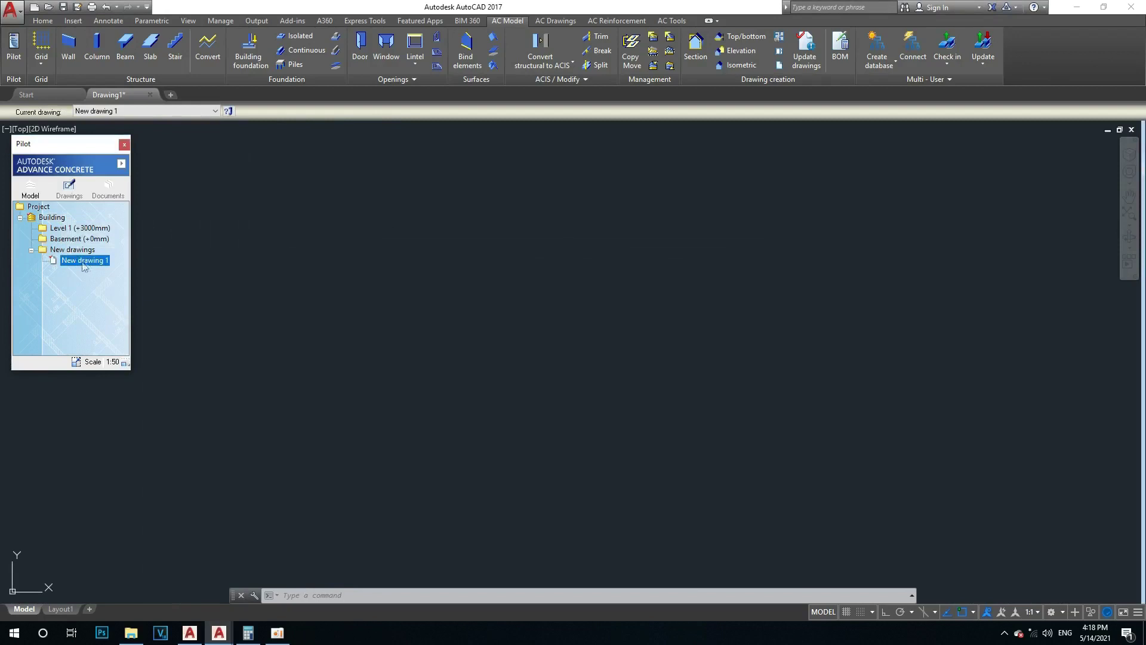
# Step: Rename New drawing 1 in the Pilot to 'VE Center', then view the drawing scale choices
pyautogui.rightClick(75, 265)
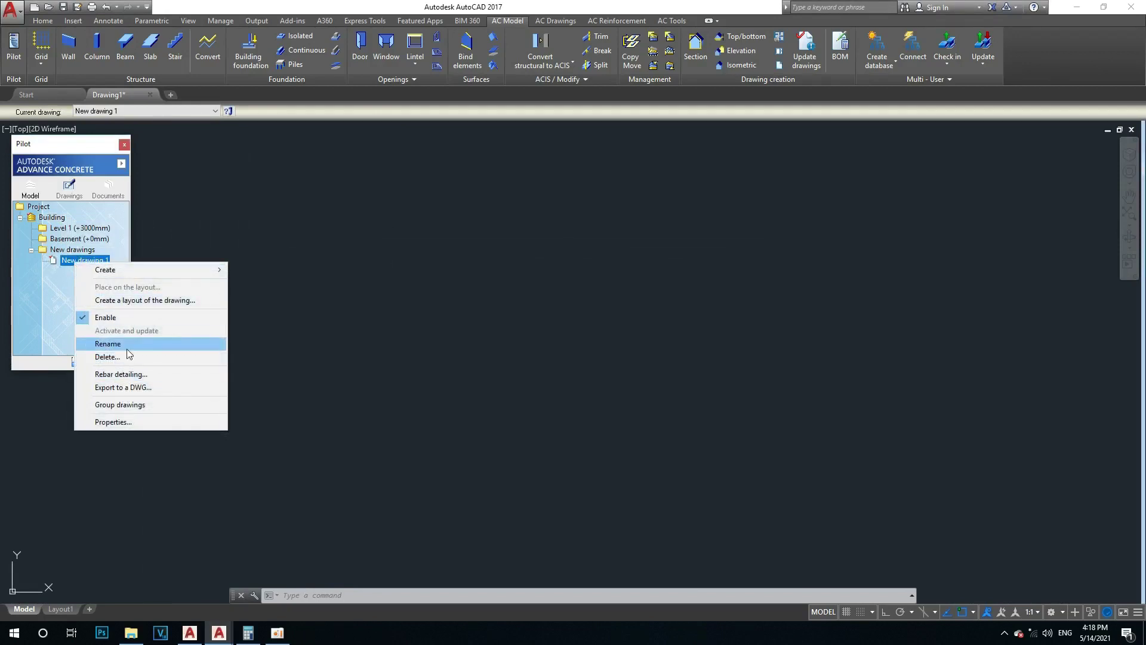
pyautogui.click(108, 344)
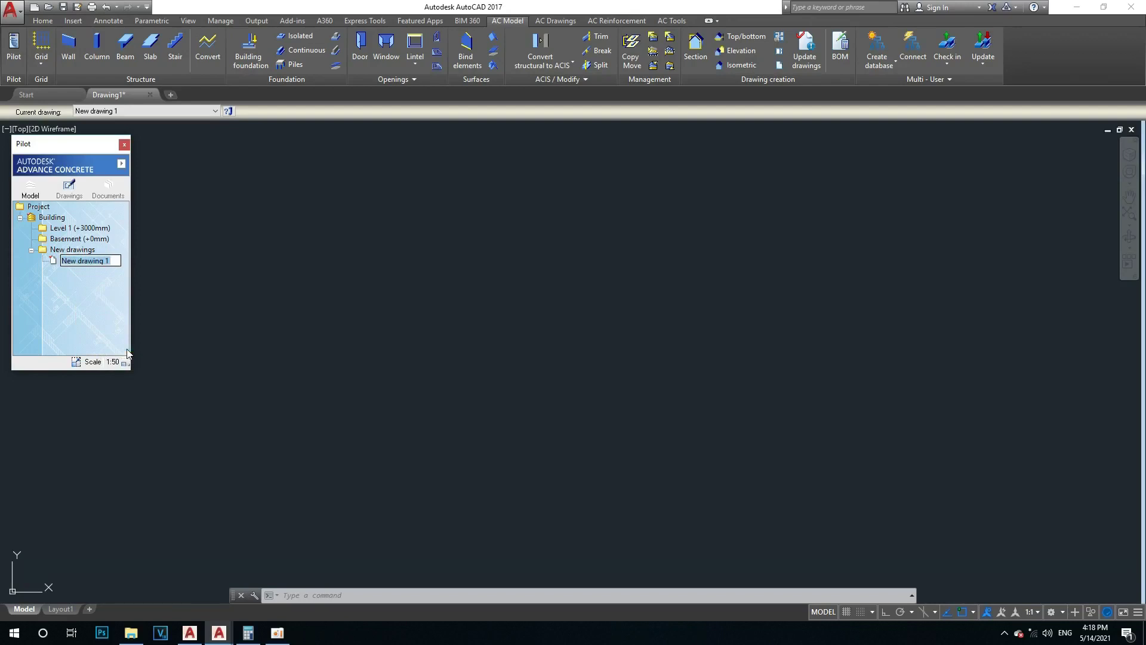
pyautogui.write('Ve')
pyautogui.press('Return')
pyautogui.click(358, 251)
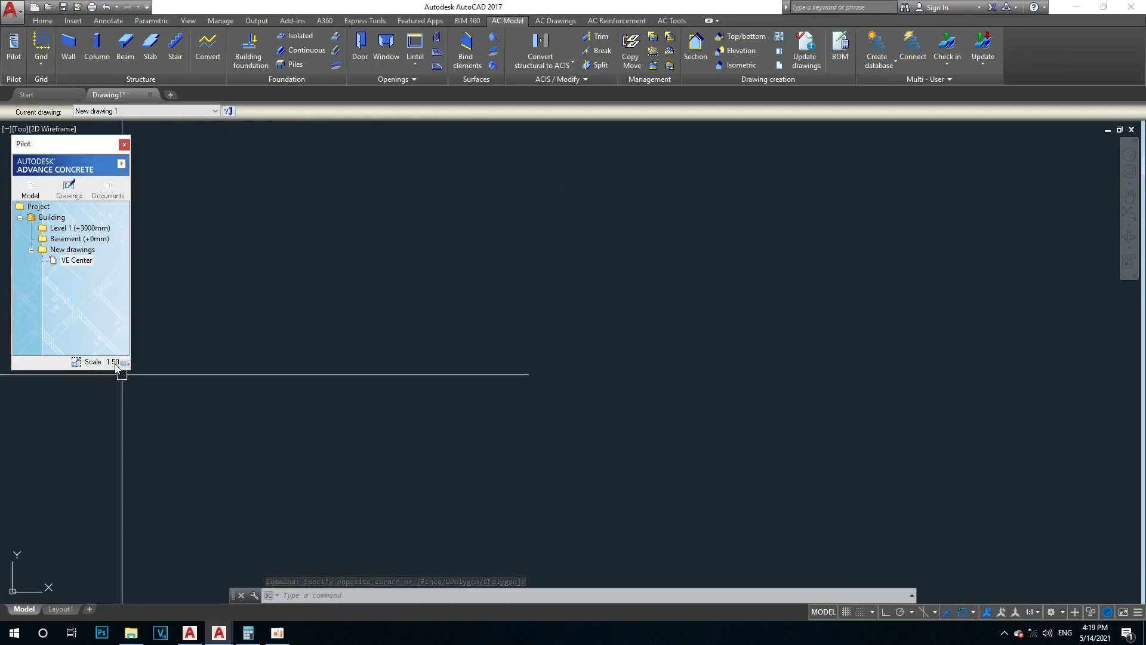
pyautogui.click(116, 363)
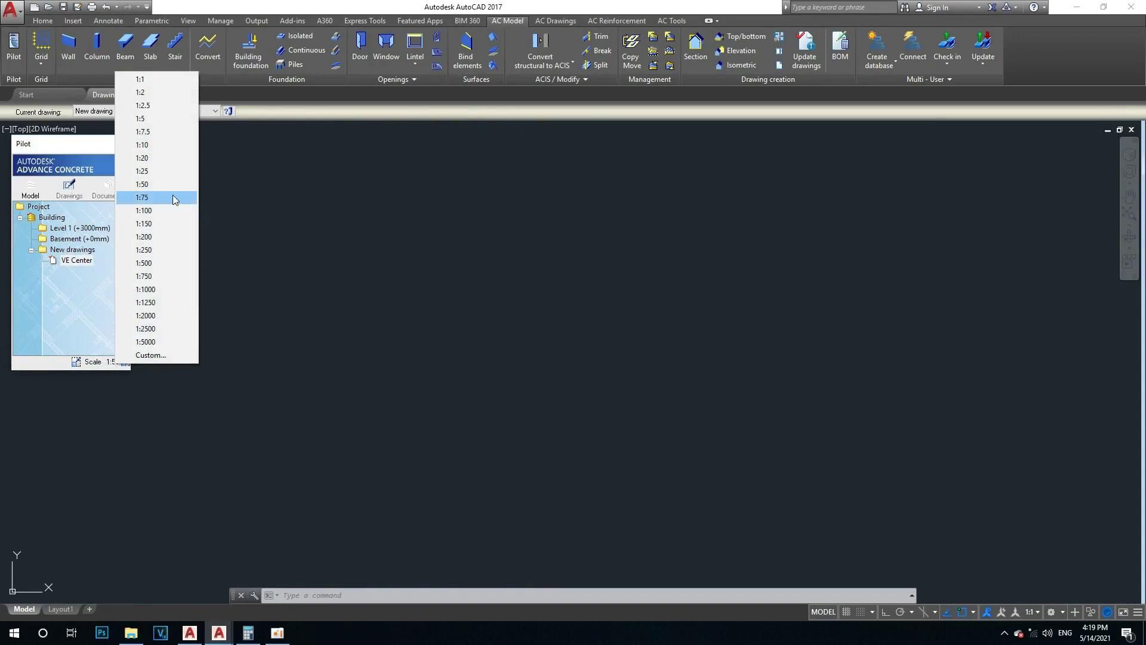
# Step: Keep the VE Center drawing scale at 1:50 and pan the view across the drawing
pyautogui.click(152, 185)
pyautogui.moveTo(274, 249)
pyautogui.mouseDown(button='middle')
pyautogui.moveTo(572, 316)
pyautogui.moveTo(537, 307)
pyautogui.mouseUp(button='middle')
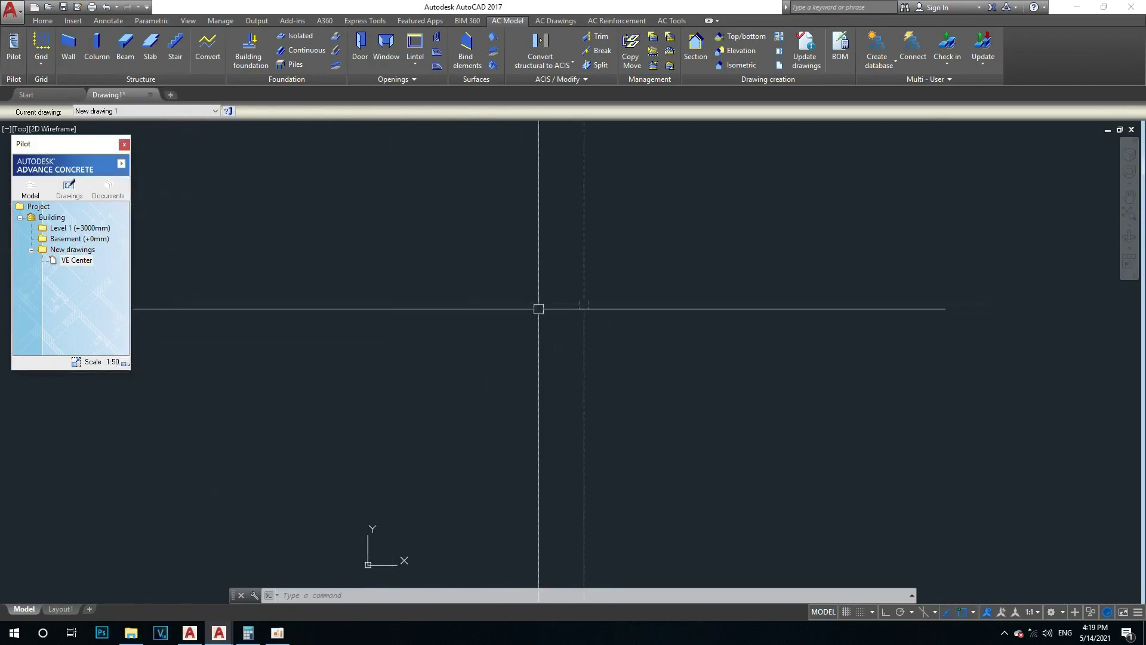
pyautogui.scroll(3, 708, 327)
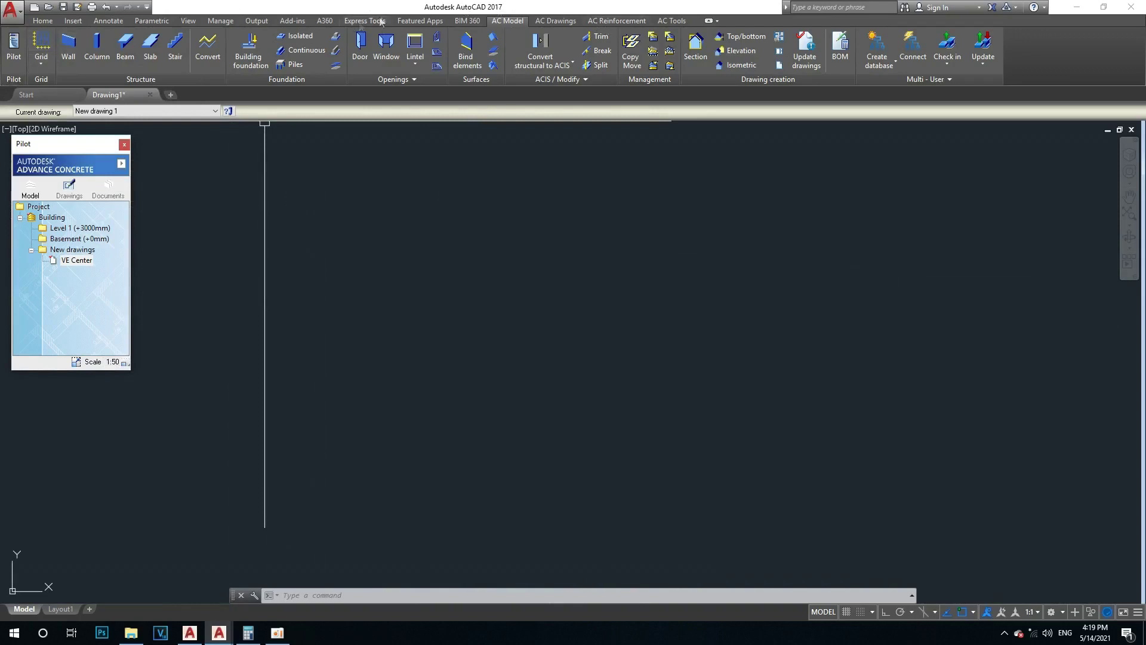
# Step: Browse the AC Drawings, AC Reinforcement and AC Tools ribbon tabs to reach the preferences commands
pyautogui.click(546, 23)
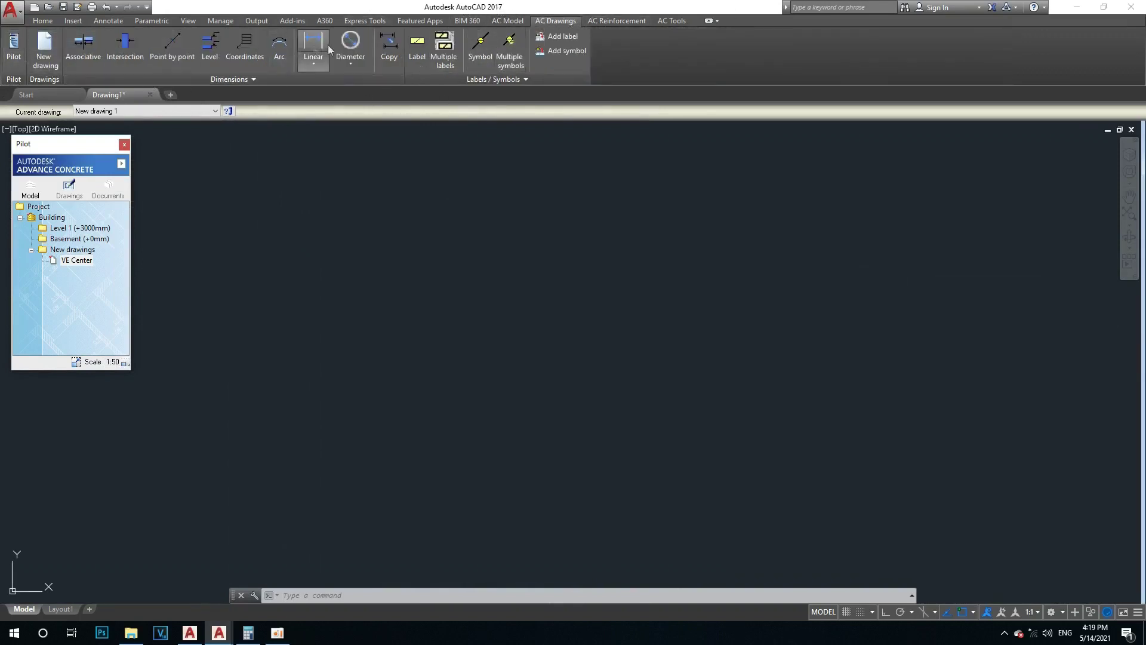
pyautogui.click(592, 22)
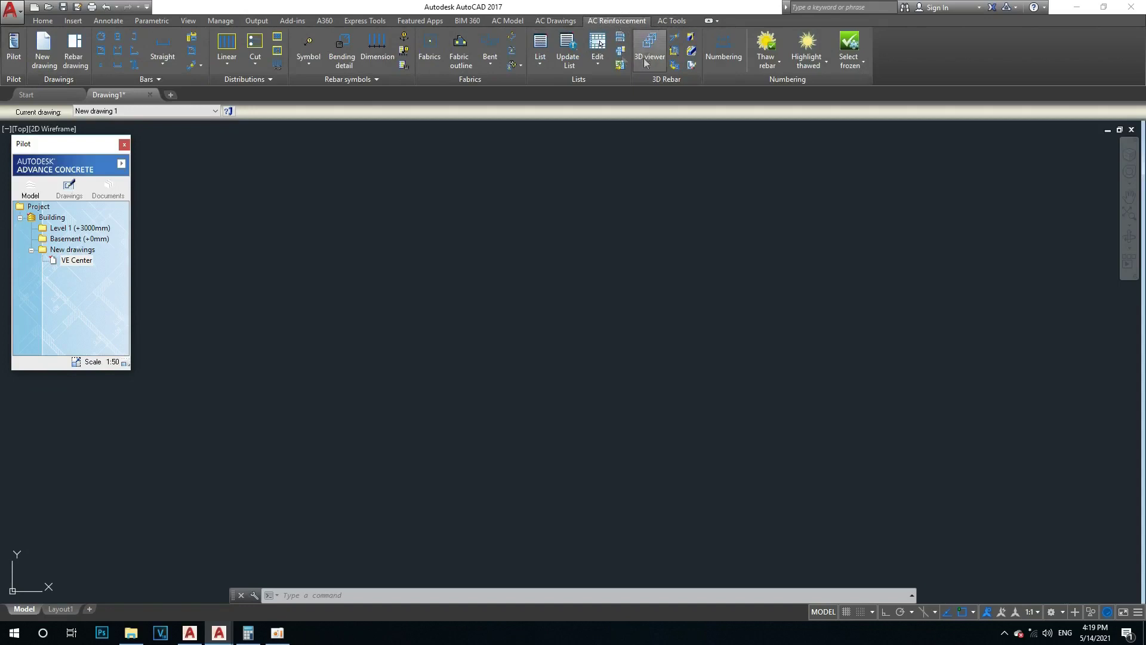
pyautogui.click(662, 24)
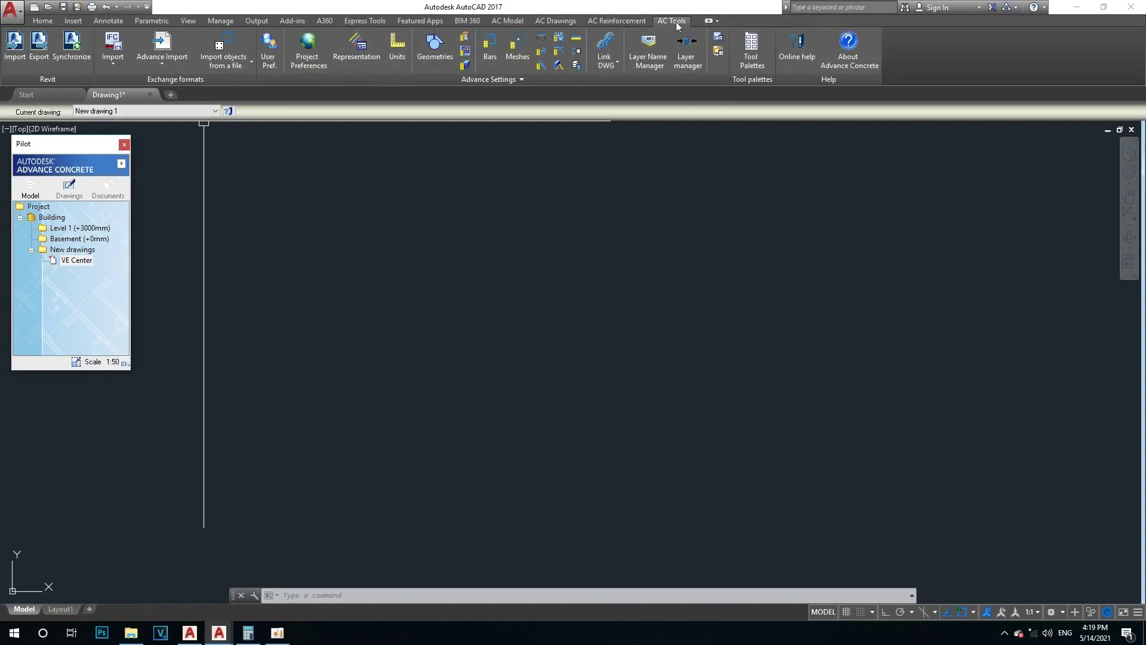
pyautogui.click(273, 67)
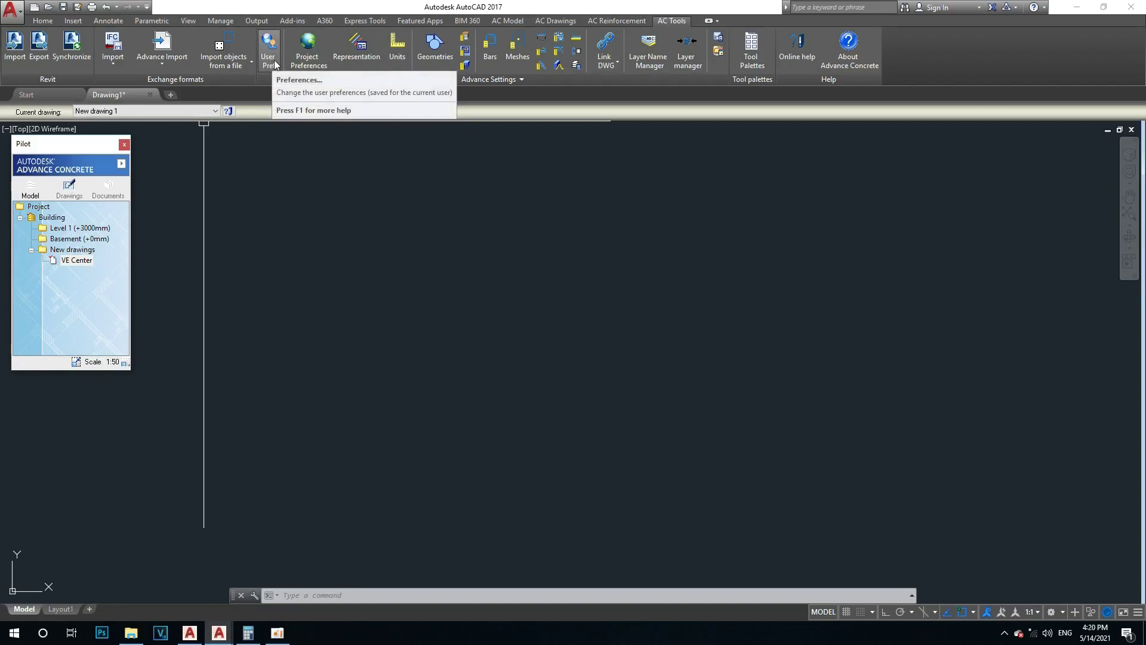
# Step: Open User preferences, move the dialog into place, and show its Display tab with rebar colour coding
pyautogui.click(268, 49)
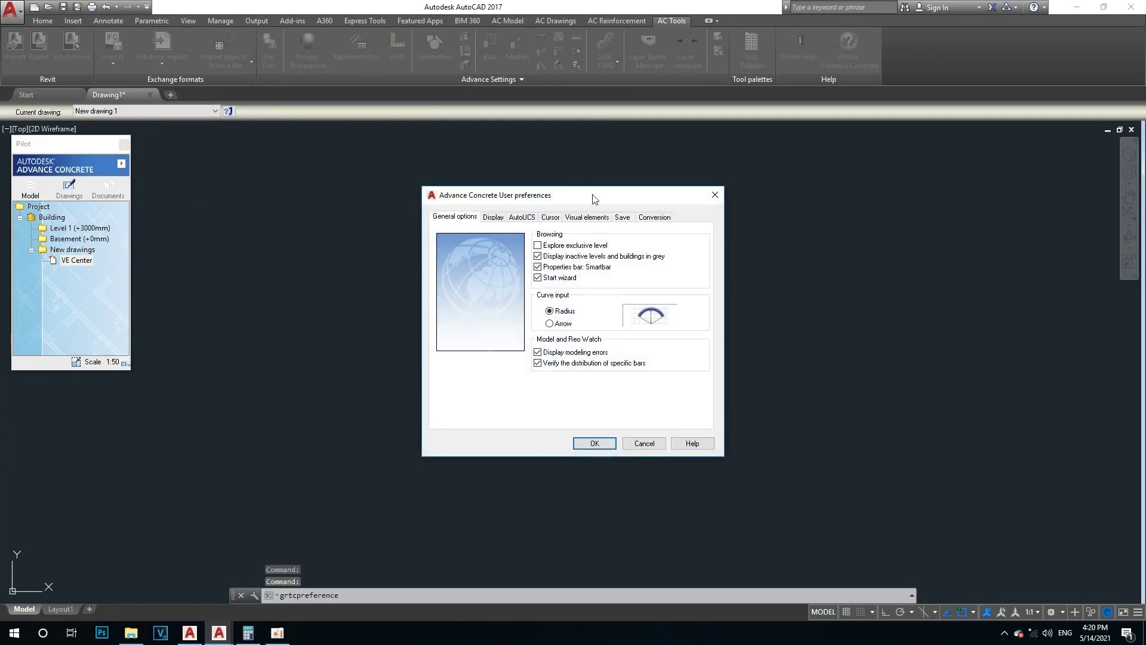
pyautogui.moveTo(588, 194); pyautogui.dragTo(460, 163)
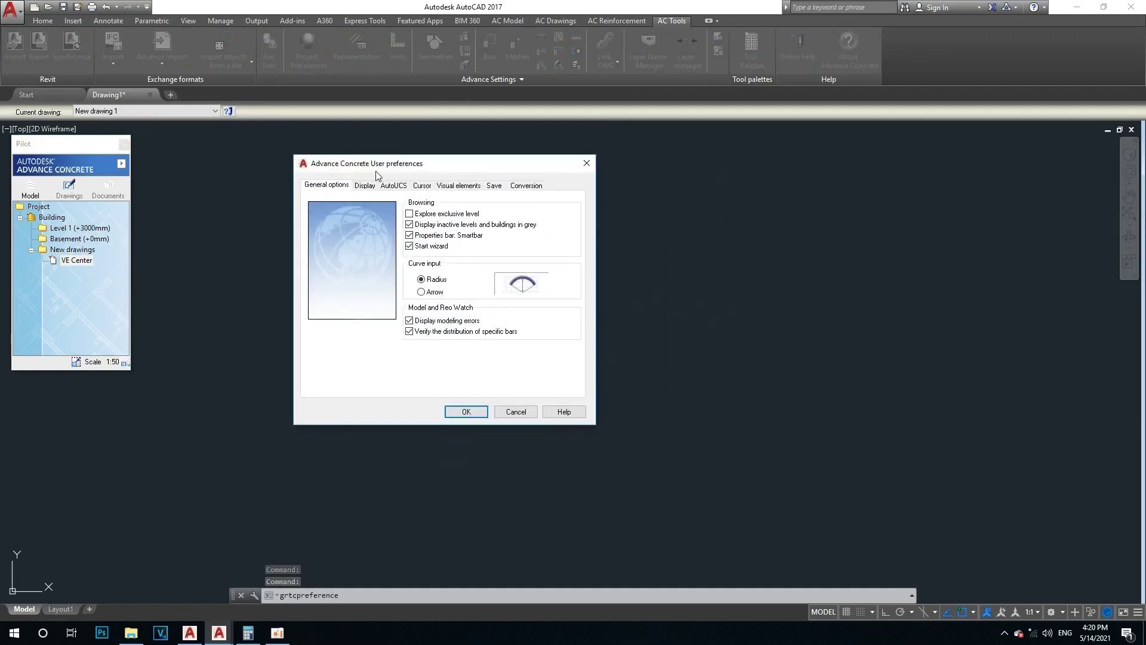
pyautogui.moveTo(483, 170); pyautogui.dragTo(498, 139)
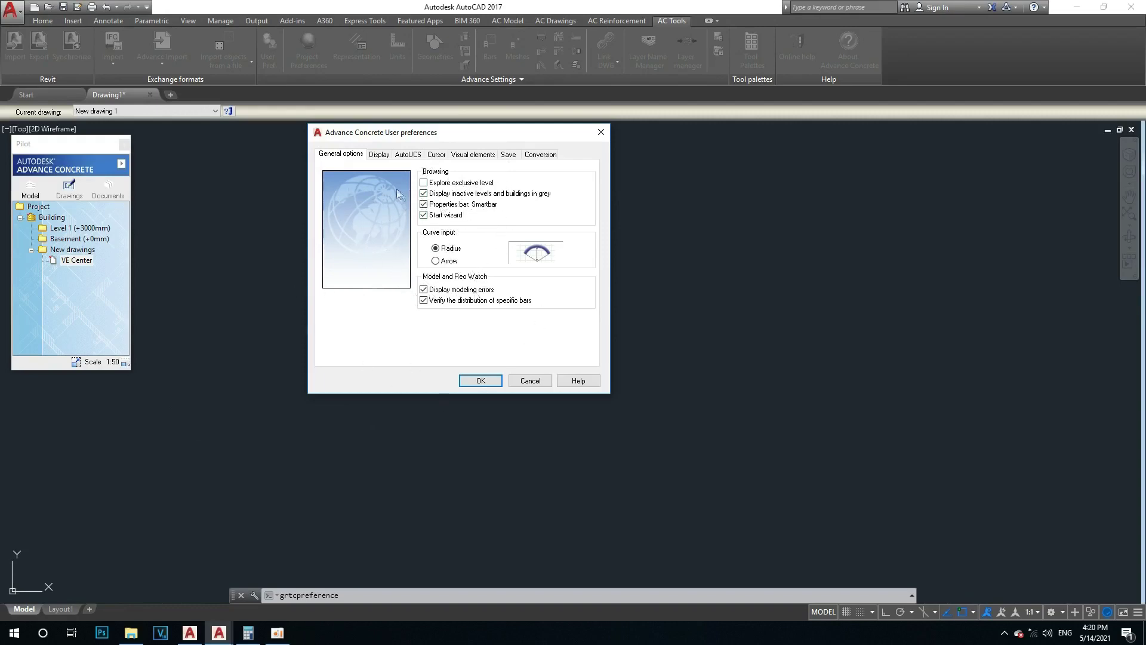
pyautogui.click(380, 155)
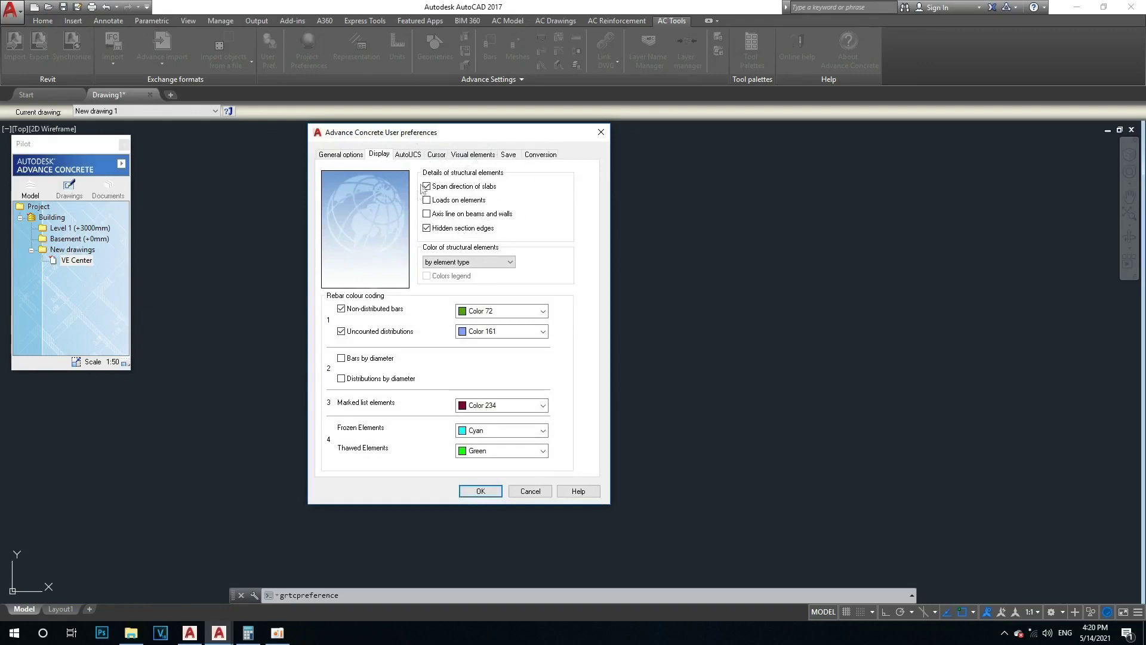
# Step: Keep structural elements coloured by element type and confirm the user preferences with OK
pyautogui.click(441, 264)
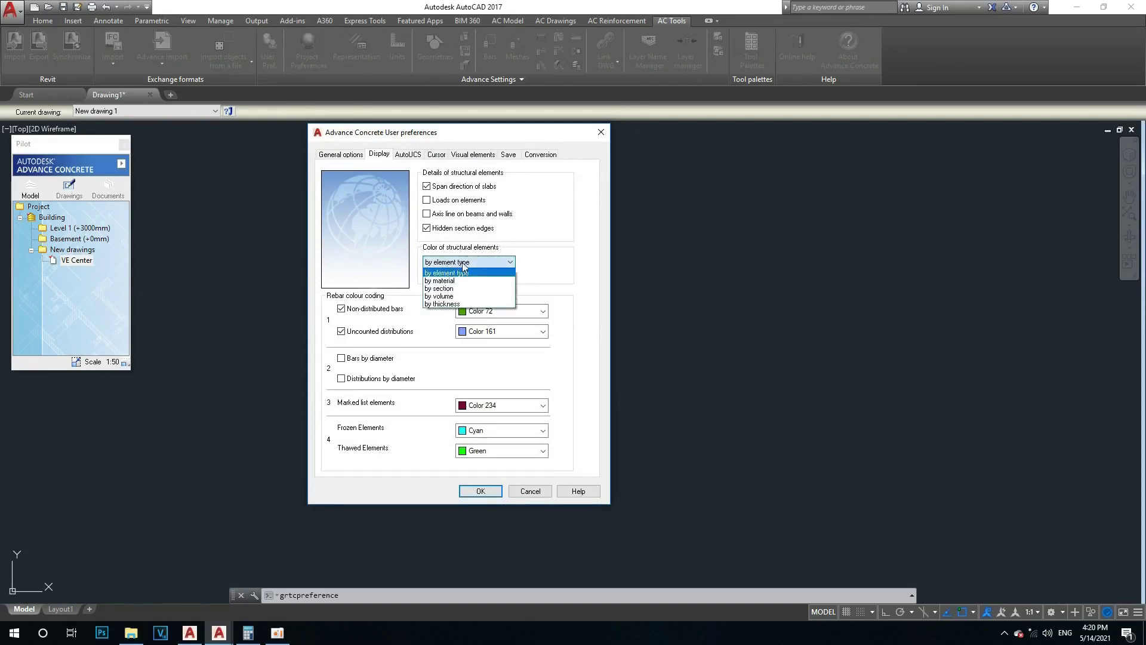
pyautogui.click(464, 265)
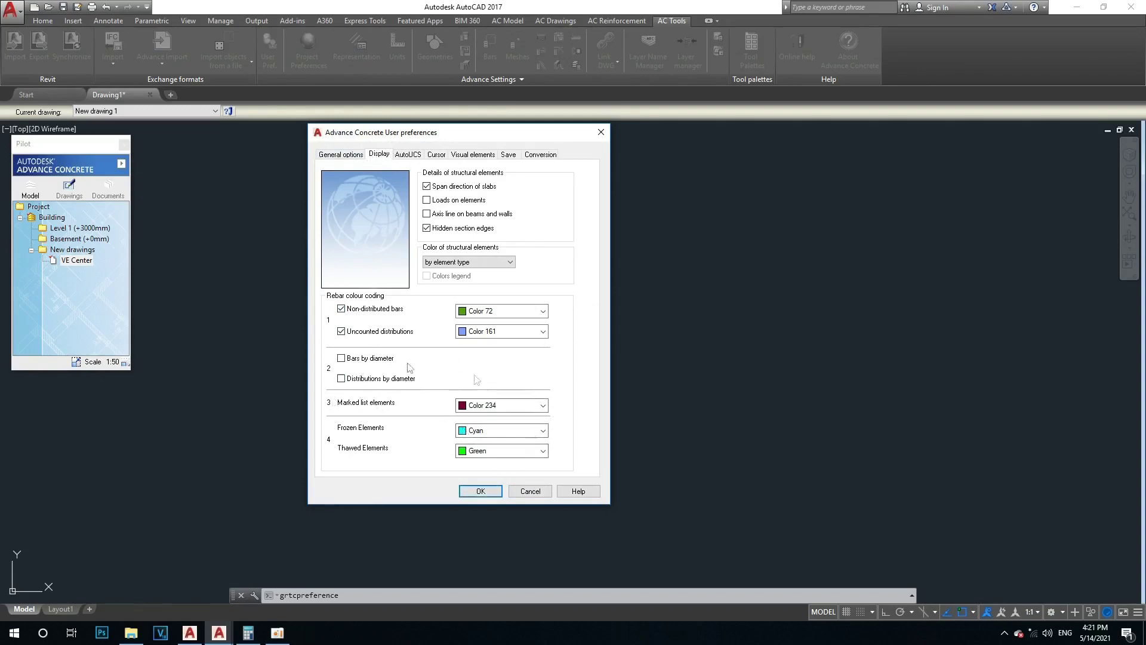
pyautogui.click(480, 491)
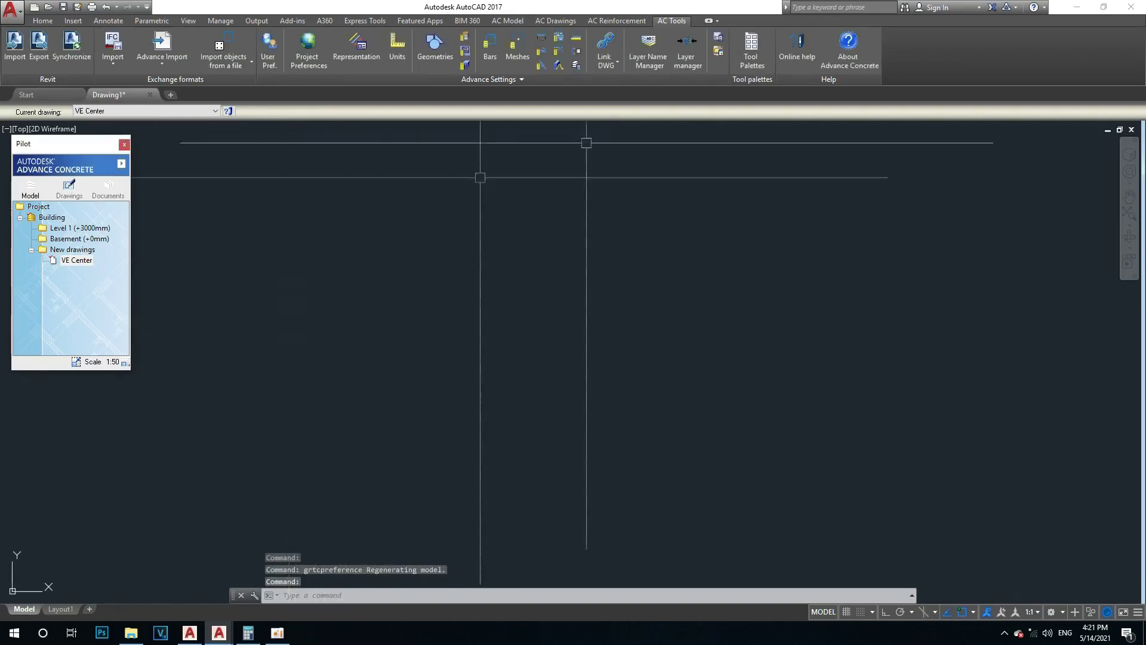
# Step: Switch to the reinforcement tools and turn Ortho on after some aborted straight-bar attempts
pyautogui.click(632, 20)
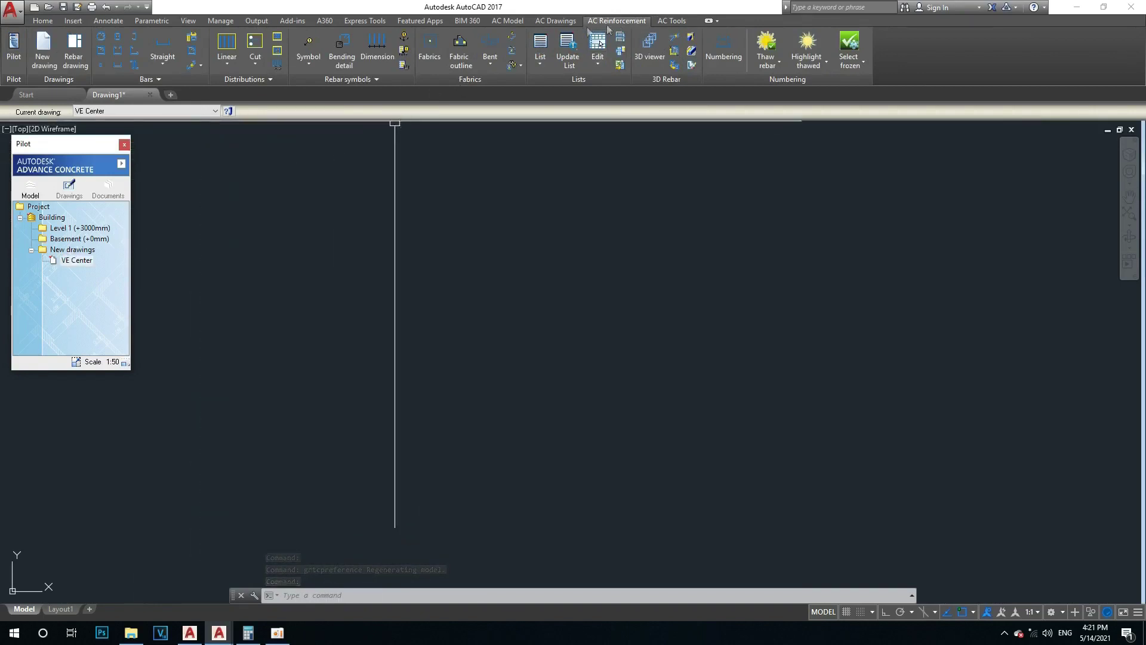
pyautogui.click(164, 46)
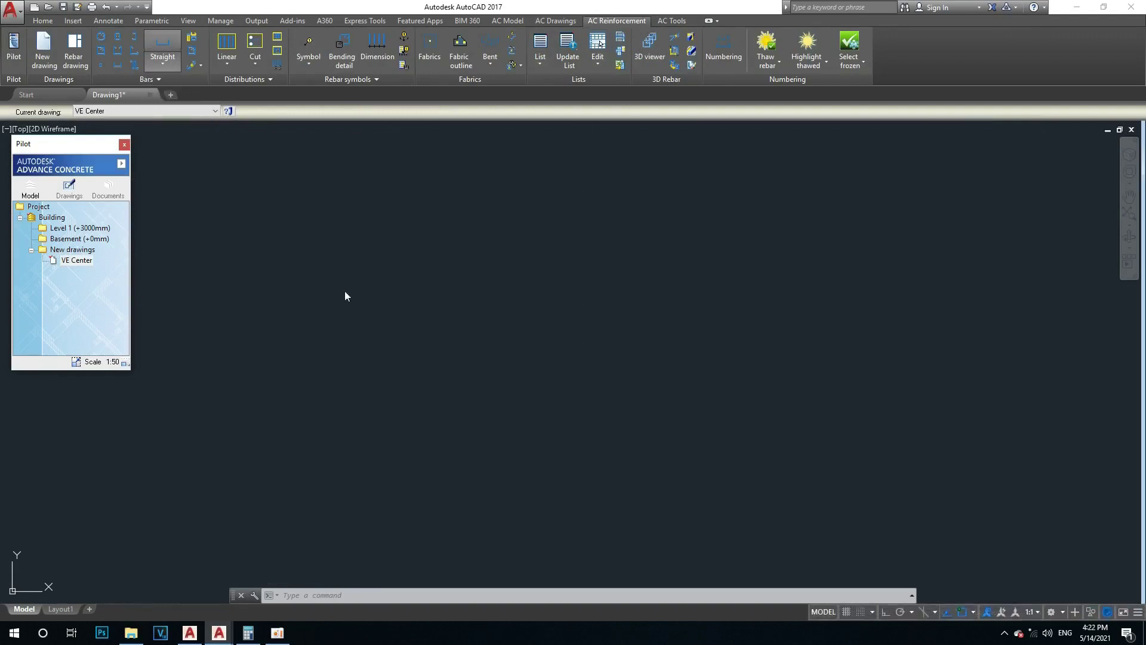
pyautogui.click(366, 333)
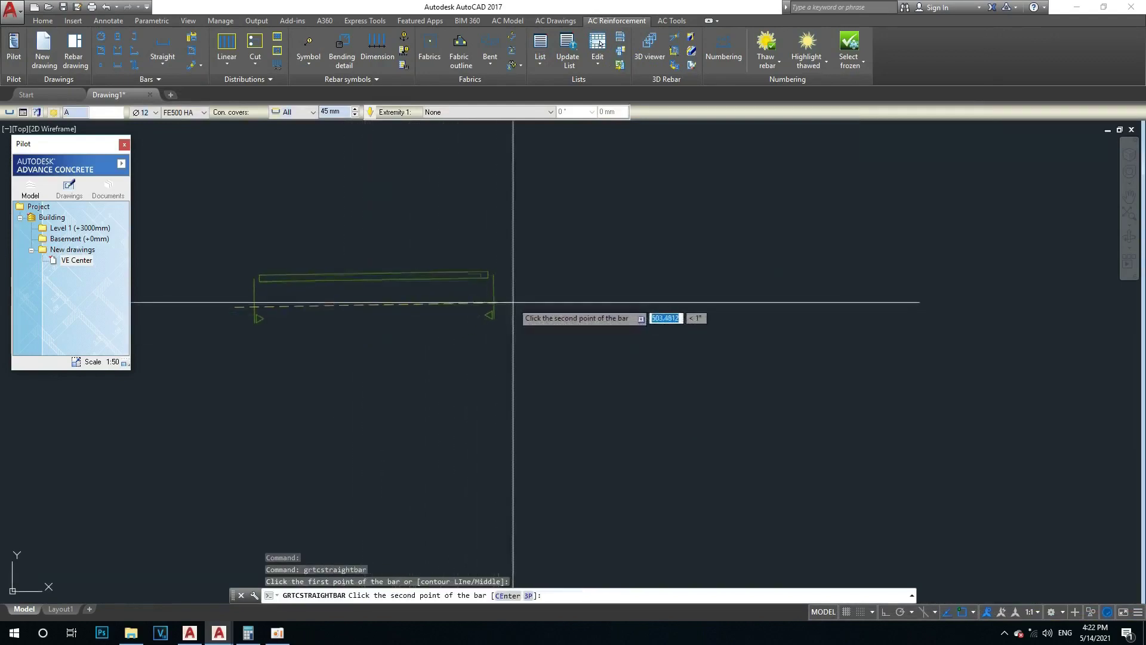
pyautogui.press('Escape')
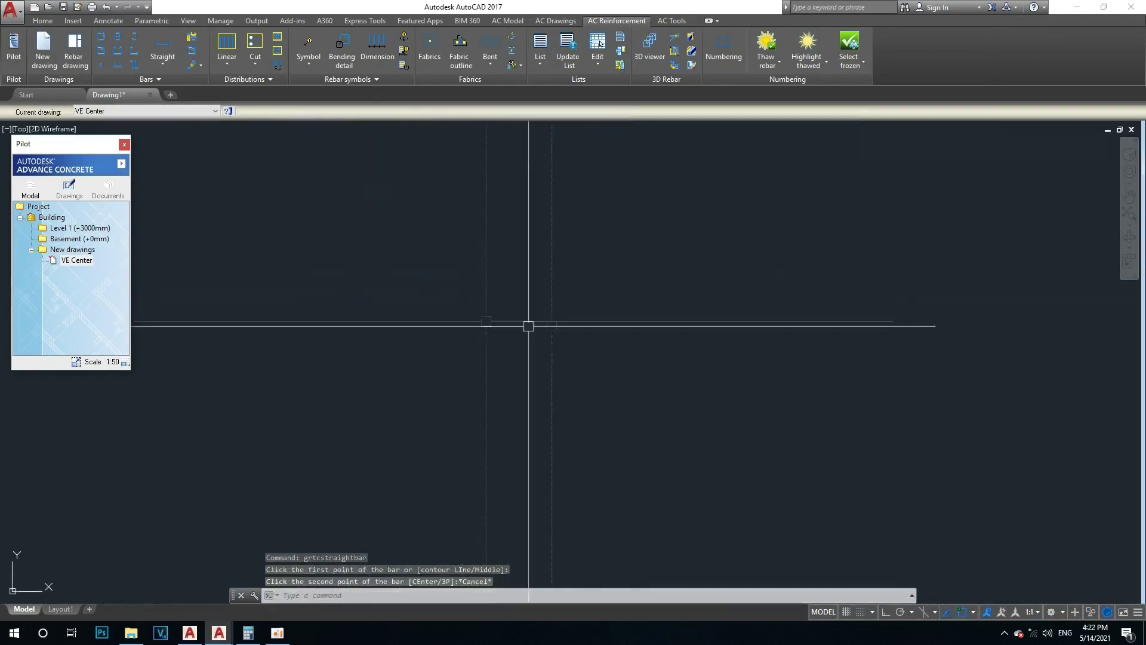
pyautogui.press('F8')
pyautogui.click(162, 45)
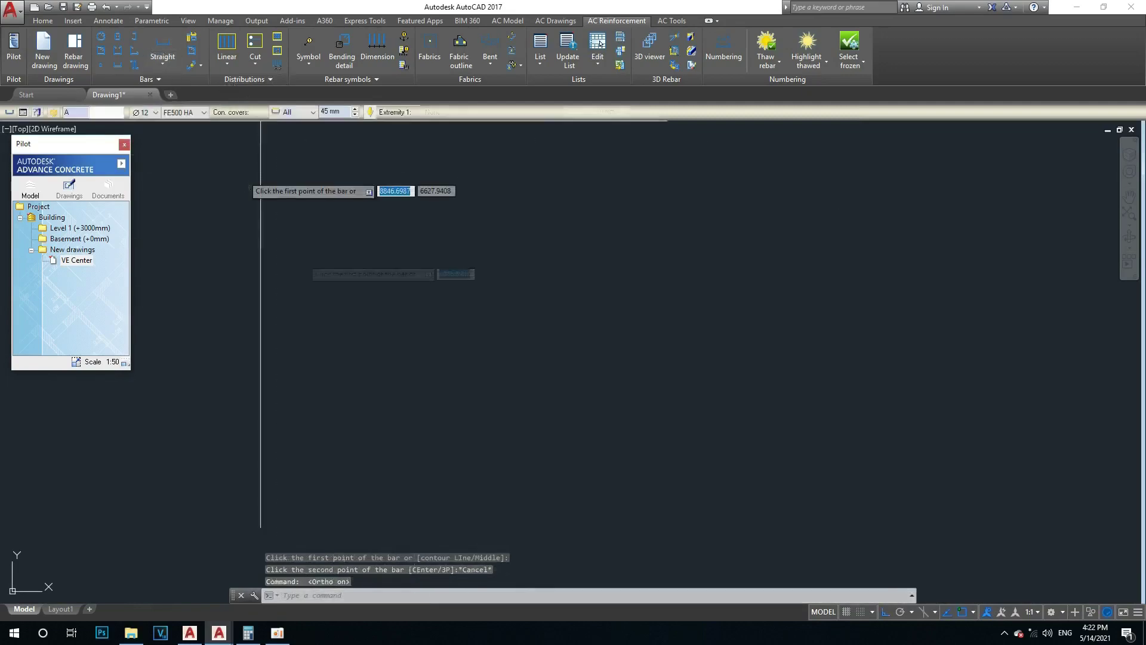
pyautogui.press('Escape')
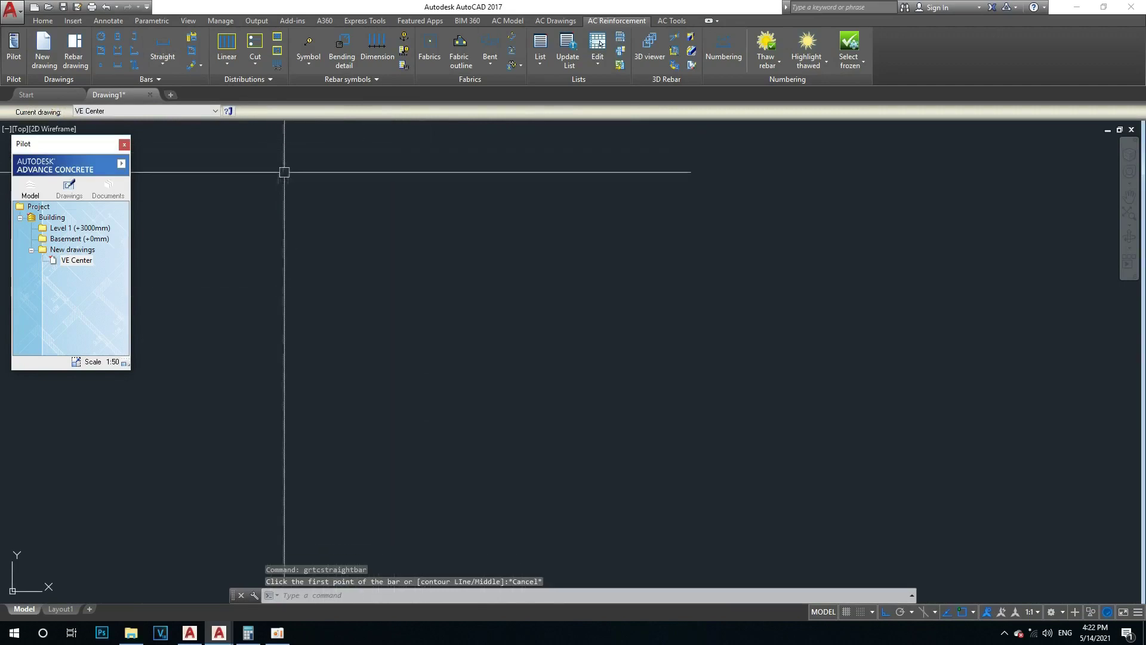
# Step: Draw a horizontal 12 mm FE500 straight bar across the canvas, skipping its label
pyautogui.click(161, 46)
pyautogui.click(300, 302)
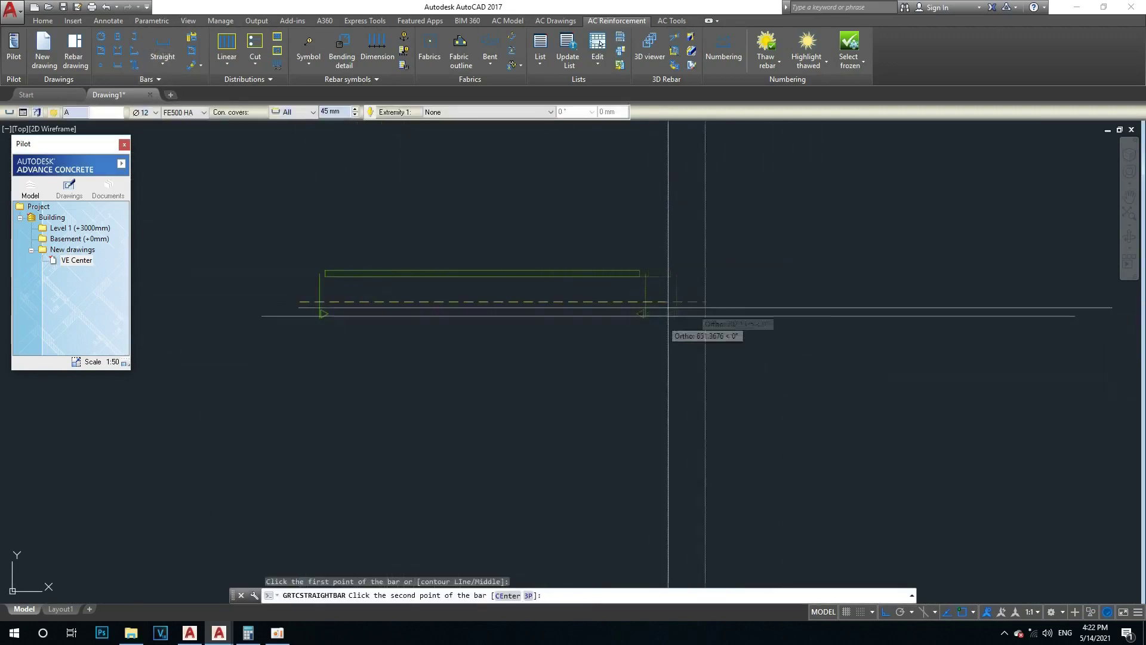
pyautogui.press('F8')
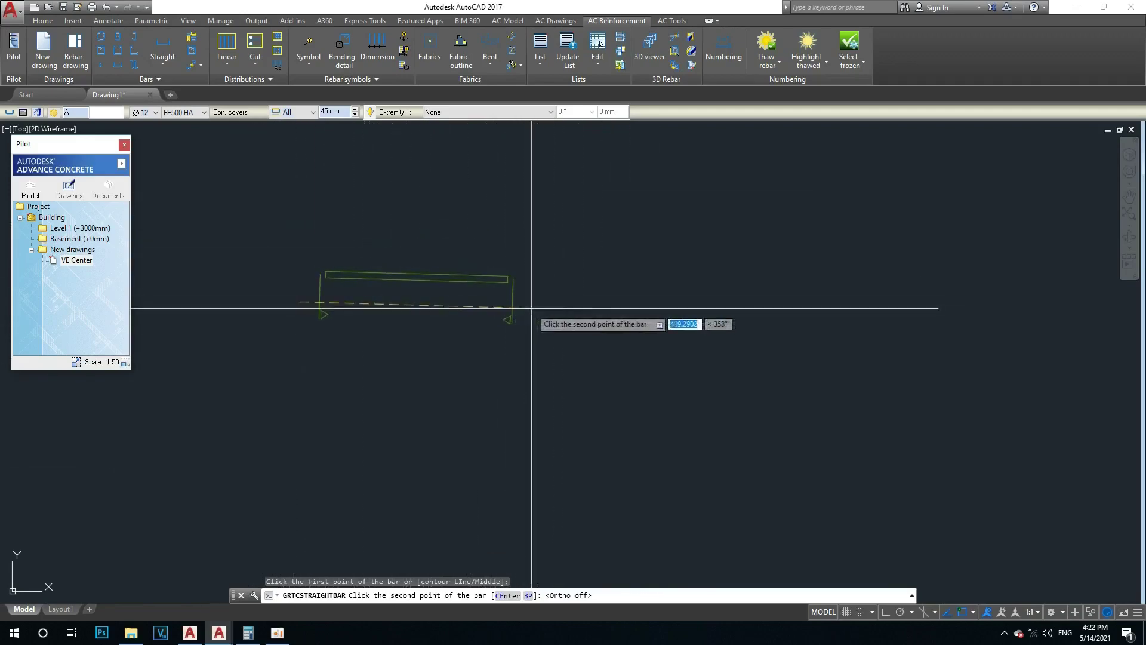
pyautogui.press('F8')
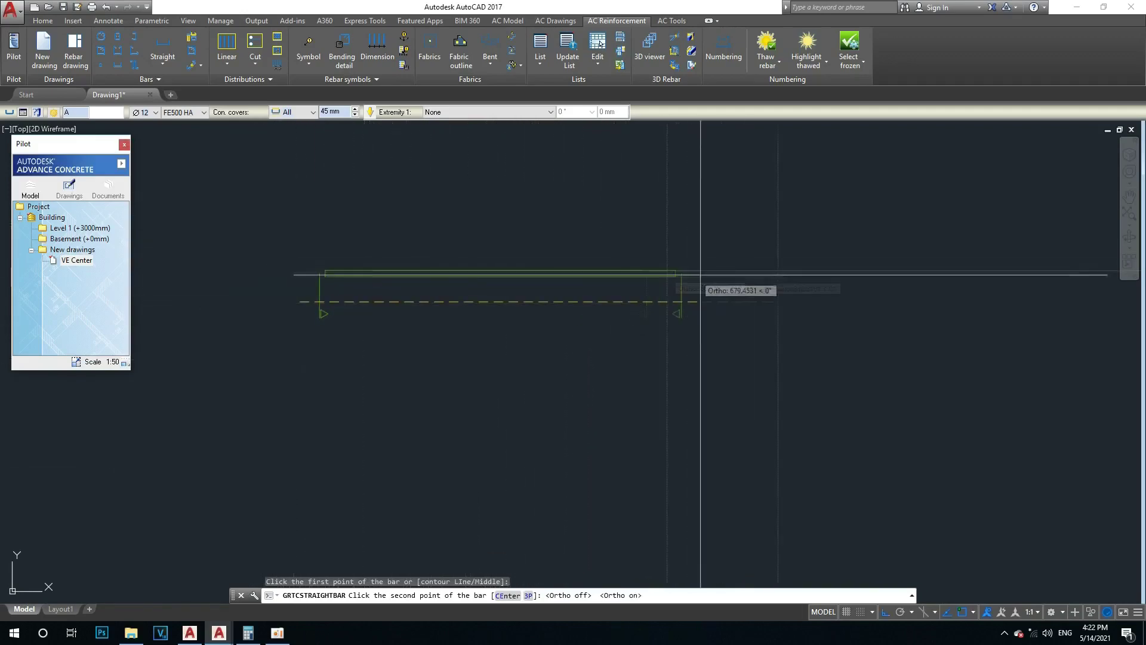
pyautogui.click(677, 303)
pyautogui.click(632, 410)
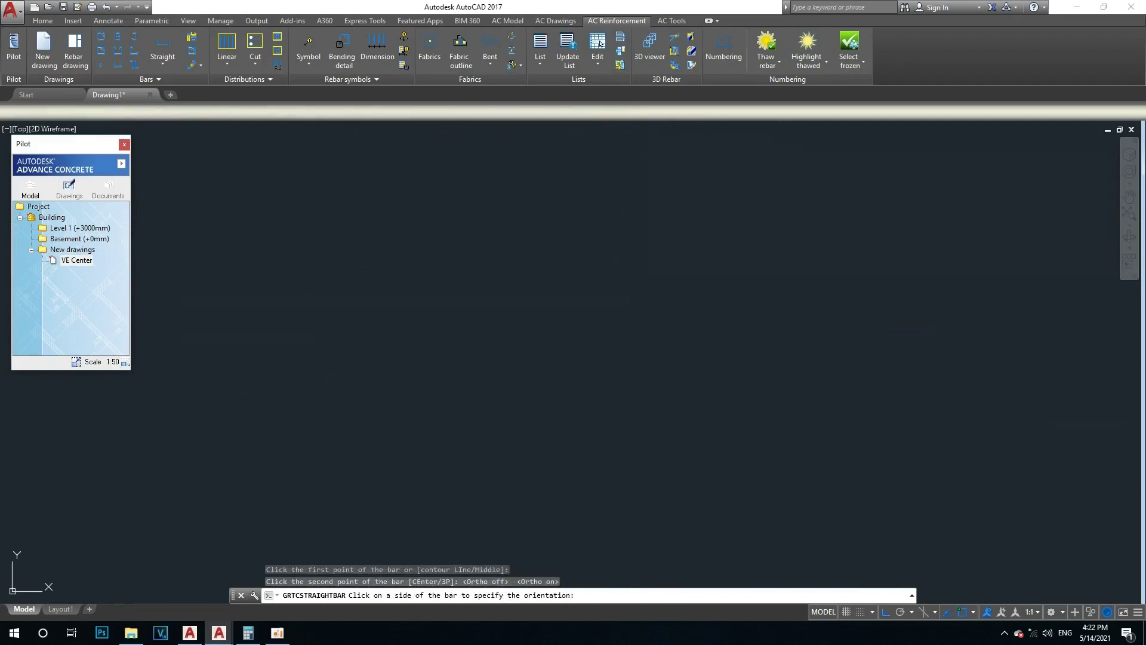
pyautogui.press('Escape')
pyautogui.press('Escape')
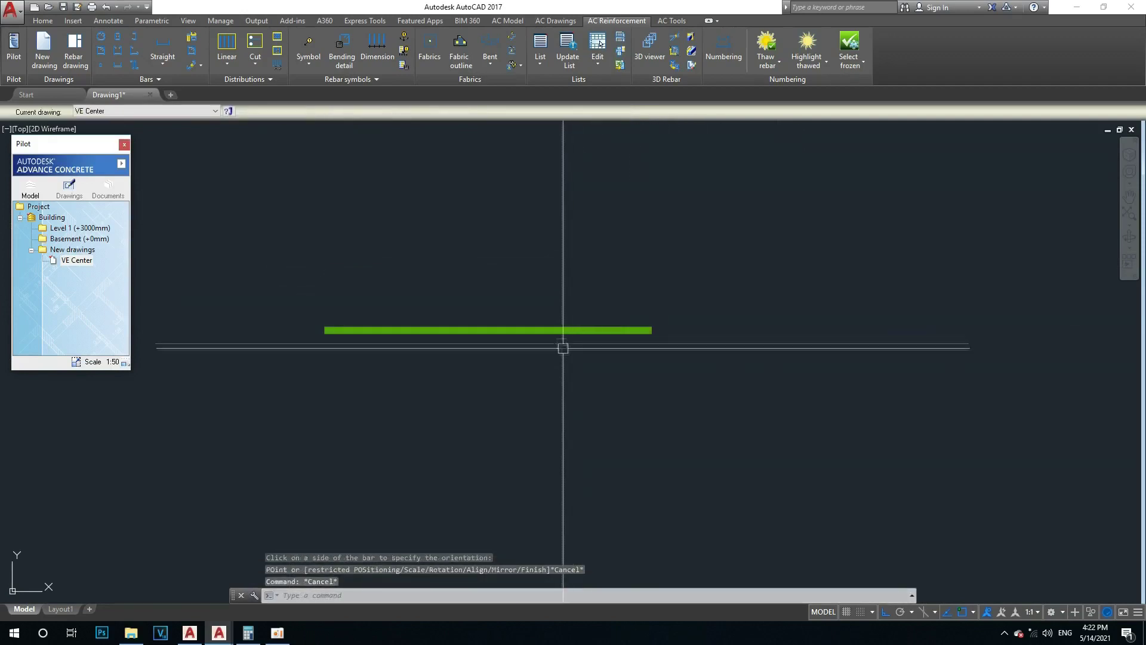
pyautogui.click(537, 332)
pyautogui.press('Escape')
pyautogui.moveTo(402, 325); pyautogui.dragTo(276, 297, button='middle')
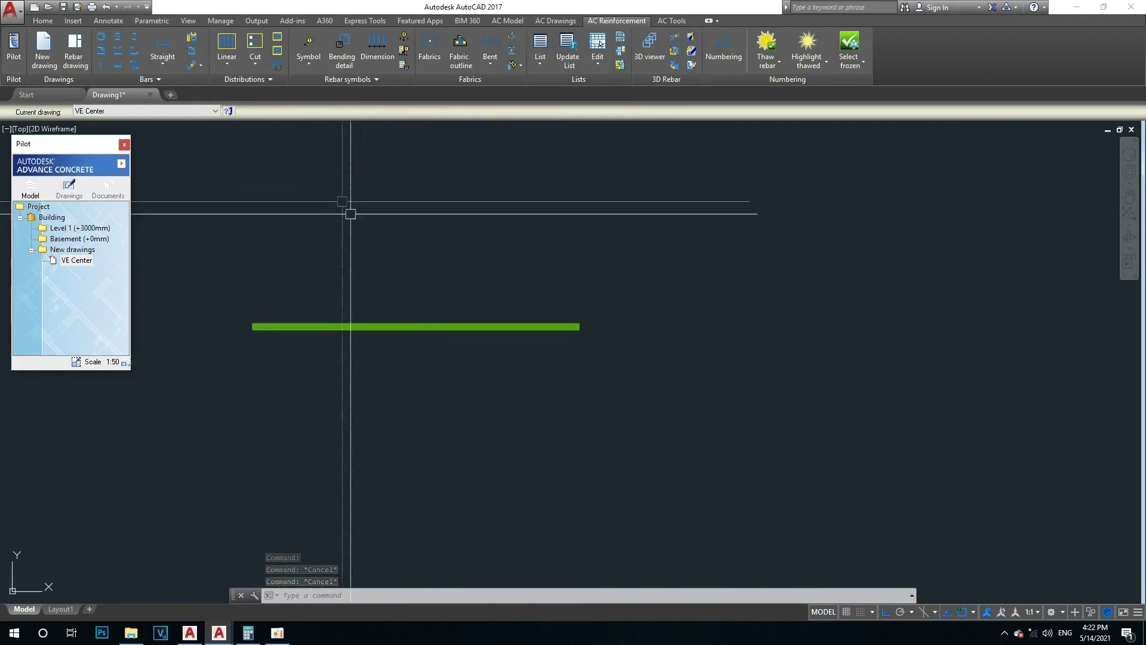
# Step: Reopen the Advance Concrete user preferences from the AC Tools tab
pyautogui.click(669, 22)
pyautogui.click(268, 60)
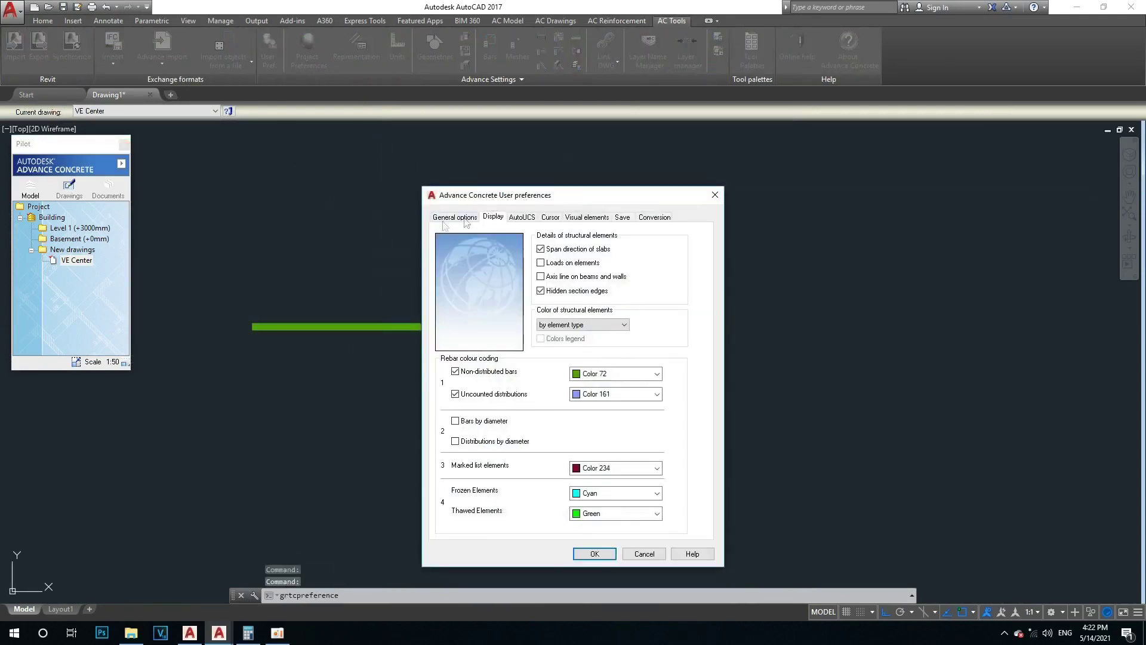
pyautogui.click(714, 195)
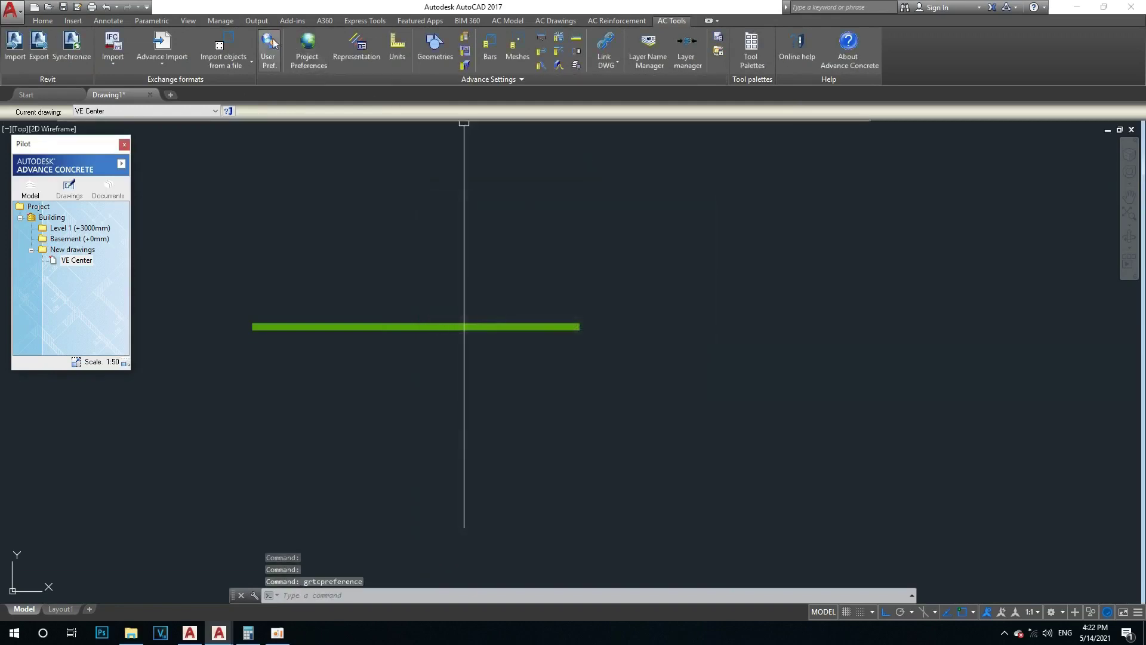
pyautogui.press('Return')
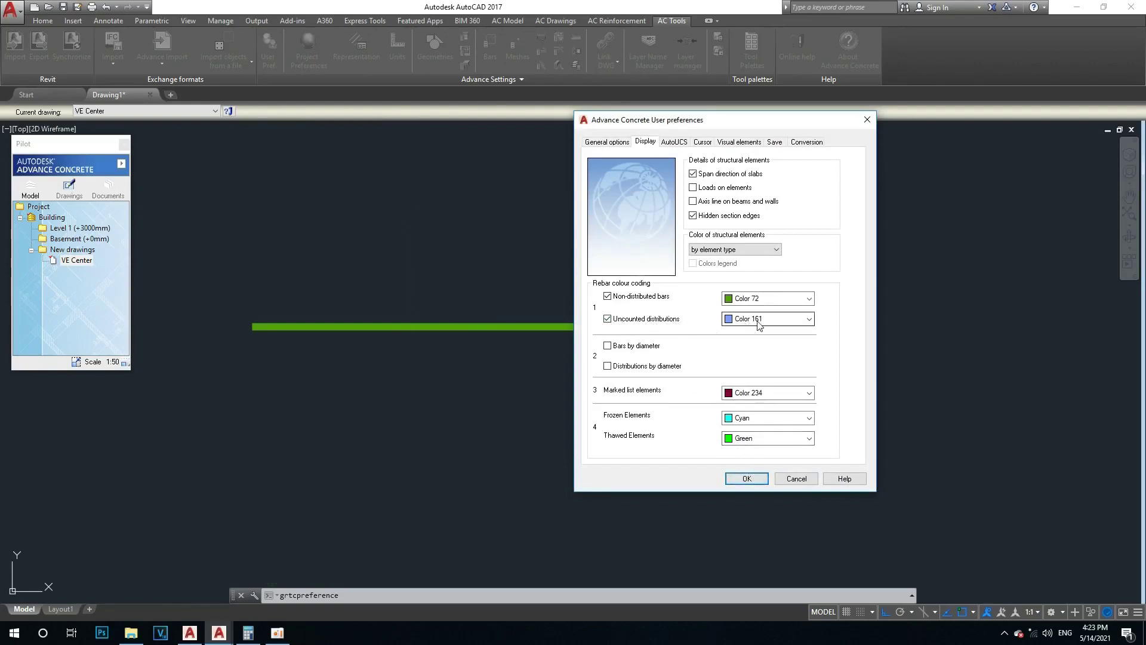
# Step: Accept the preferences to regenerate the model and begin a Linear bar distribution
pyautogui.click(747, 478)
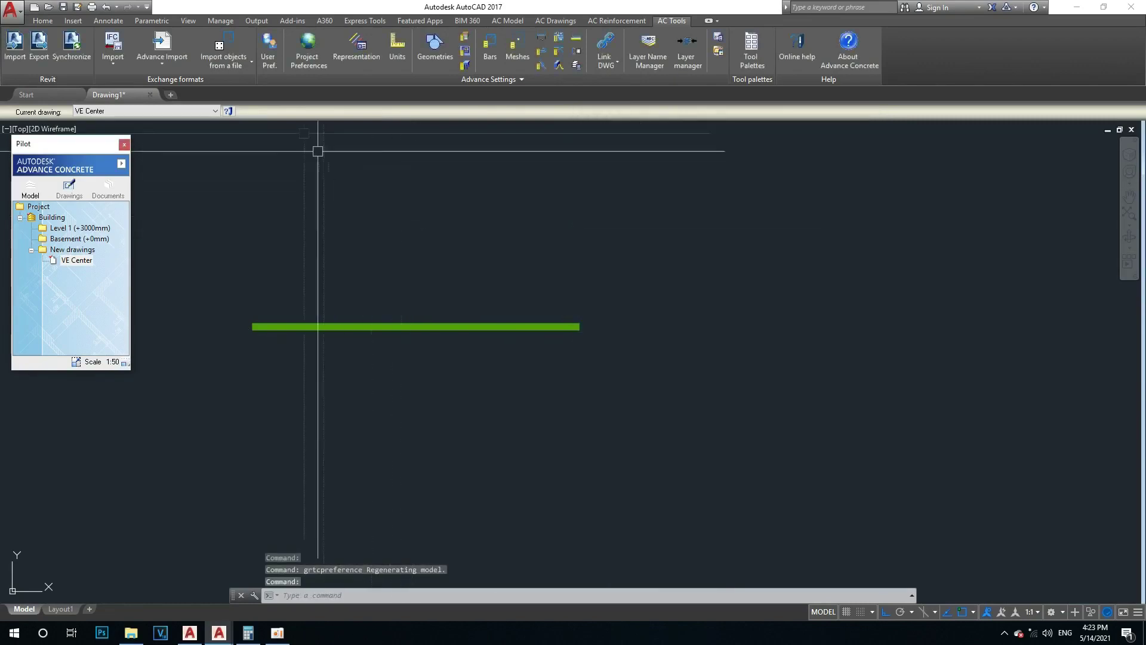
pyautogui.click(622, 23)
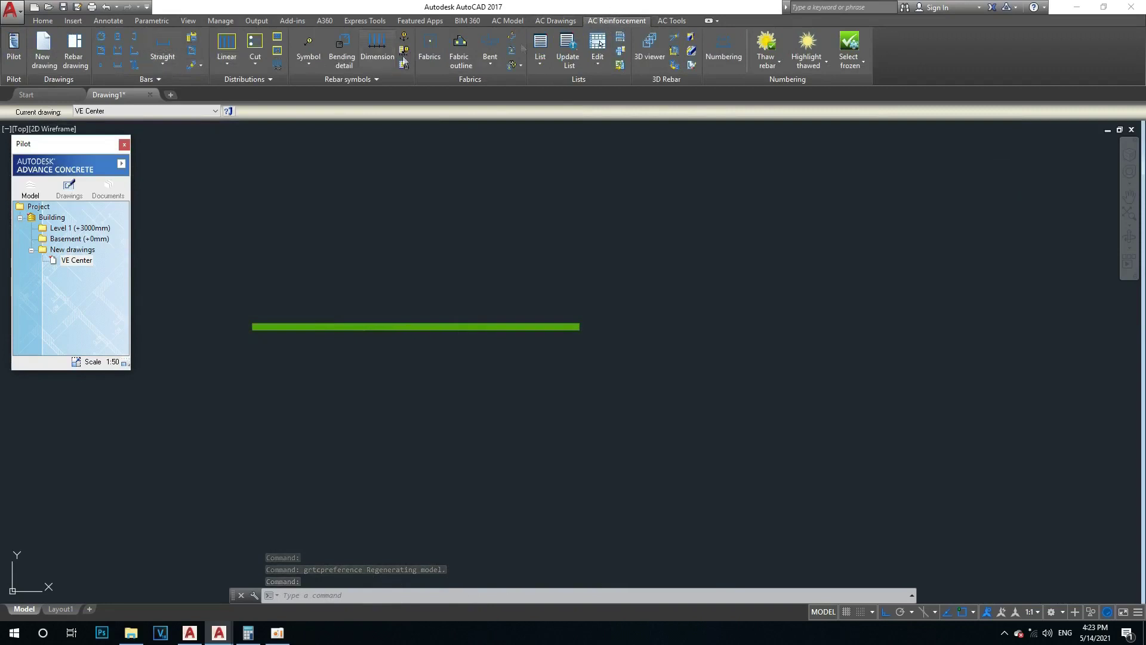
pyautogui.click(231, 39)
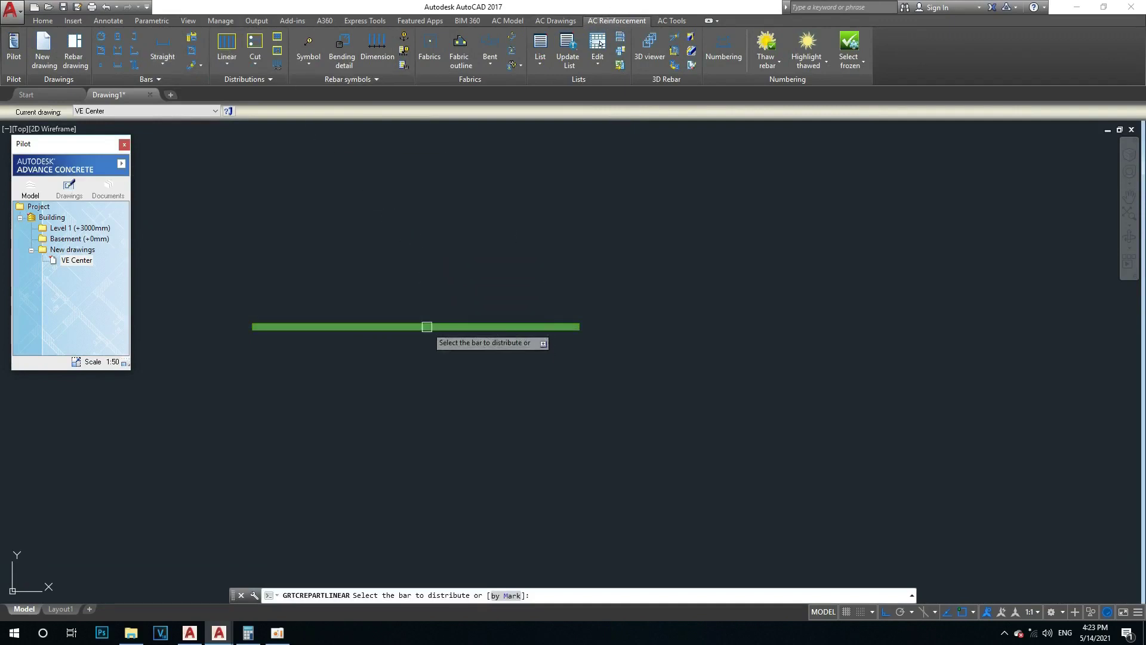
pyautogui.press('Escape')
pyautogui.click(226, 44)
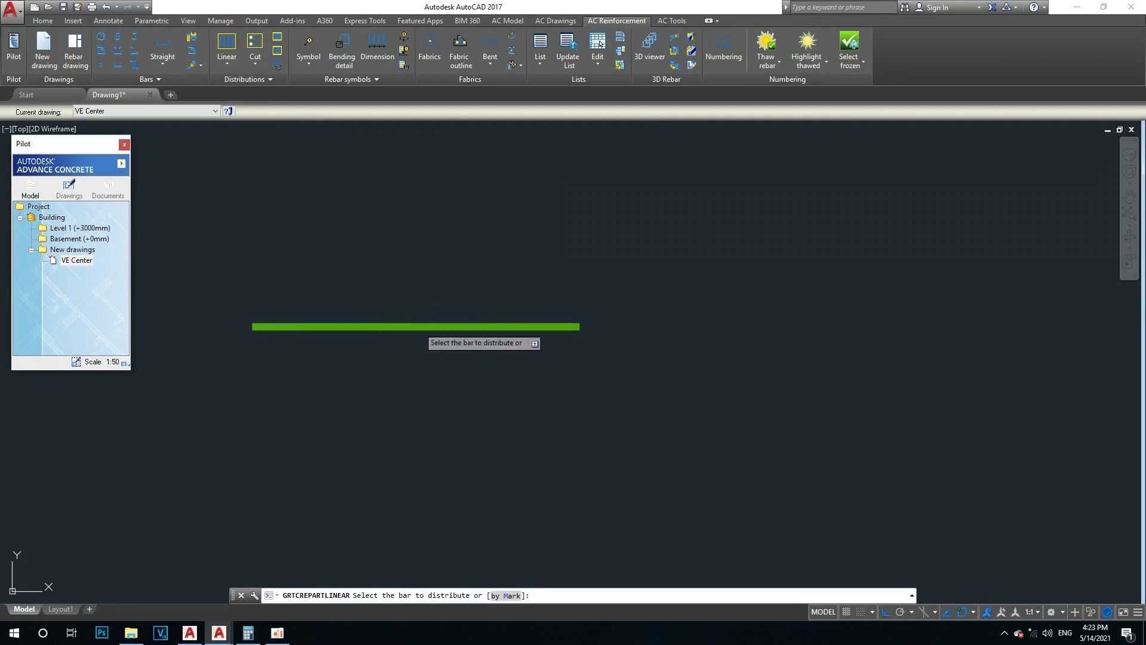
pyautogui.click(417, 326)
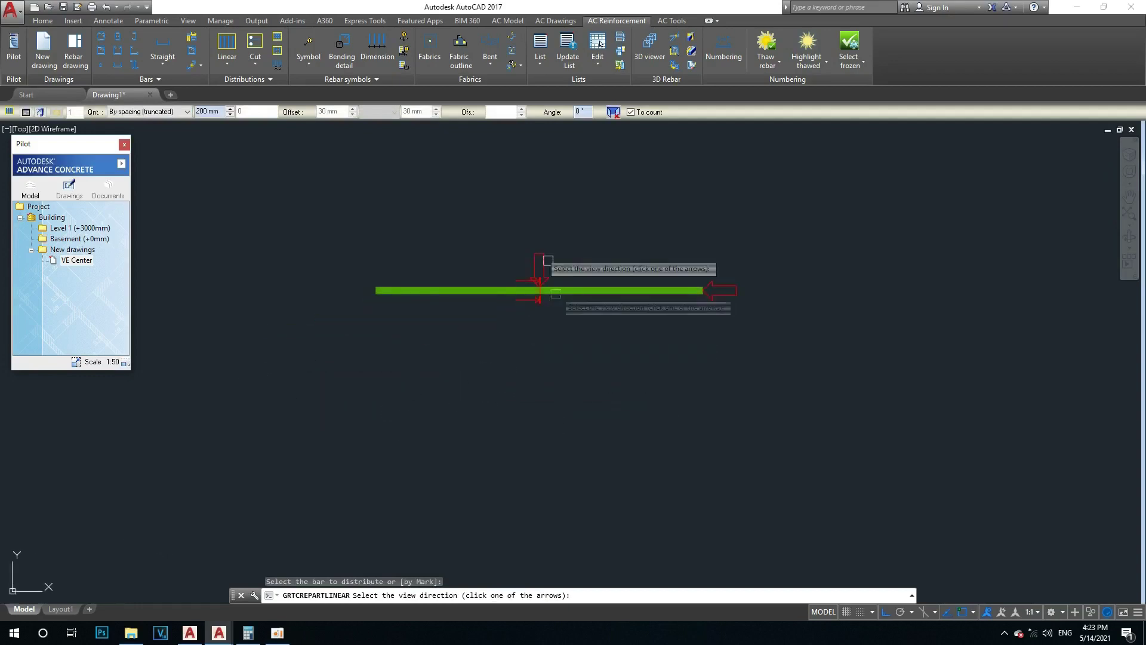
pyautogui.moveTo(577, 234); pyautogui.dragTo(493, 266, button='middle')
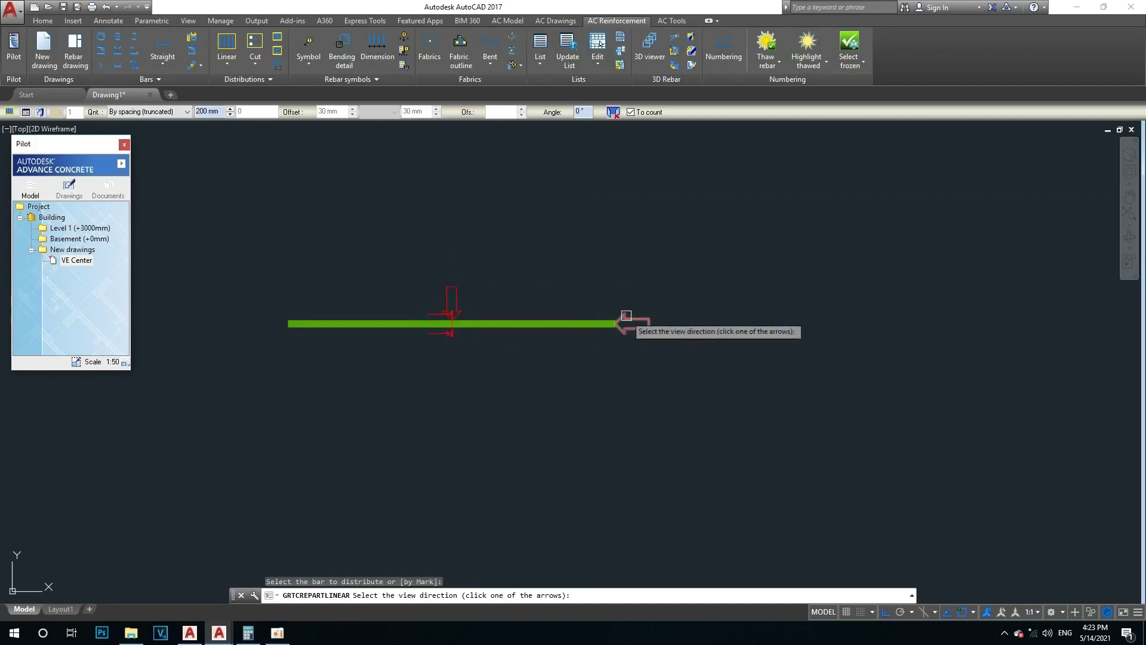
pyautogui.click(456, 291)
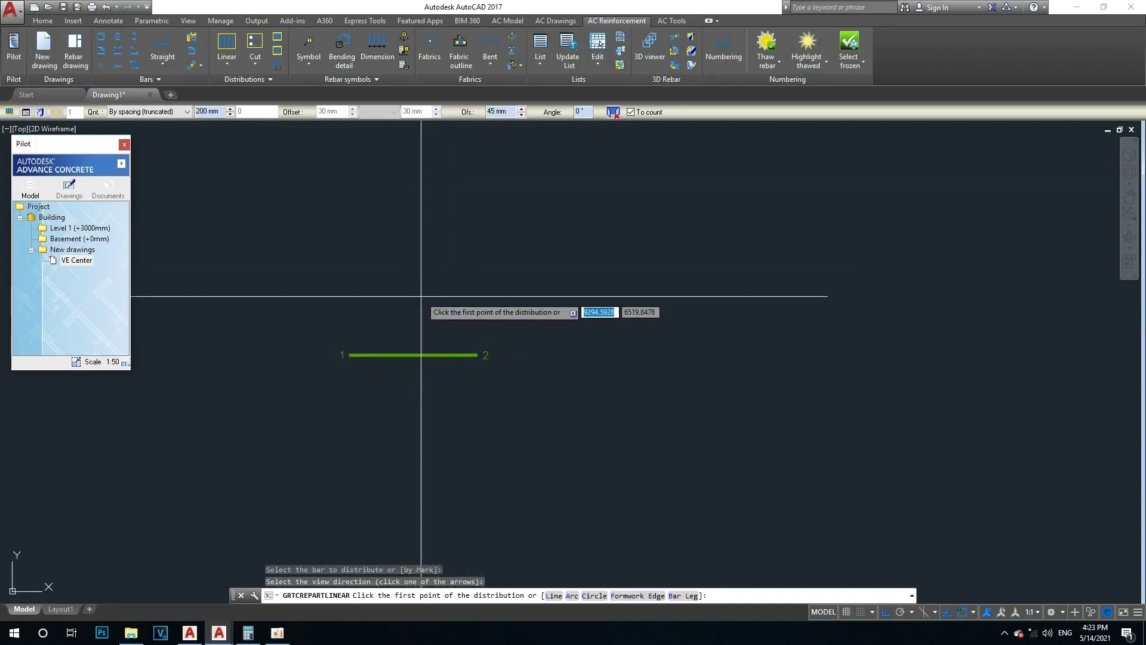
pyautogui.click(421, 297)
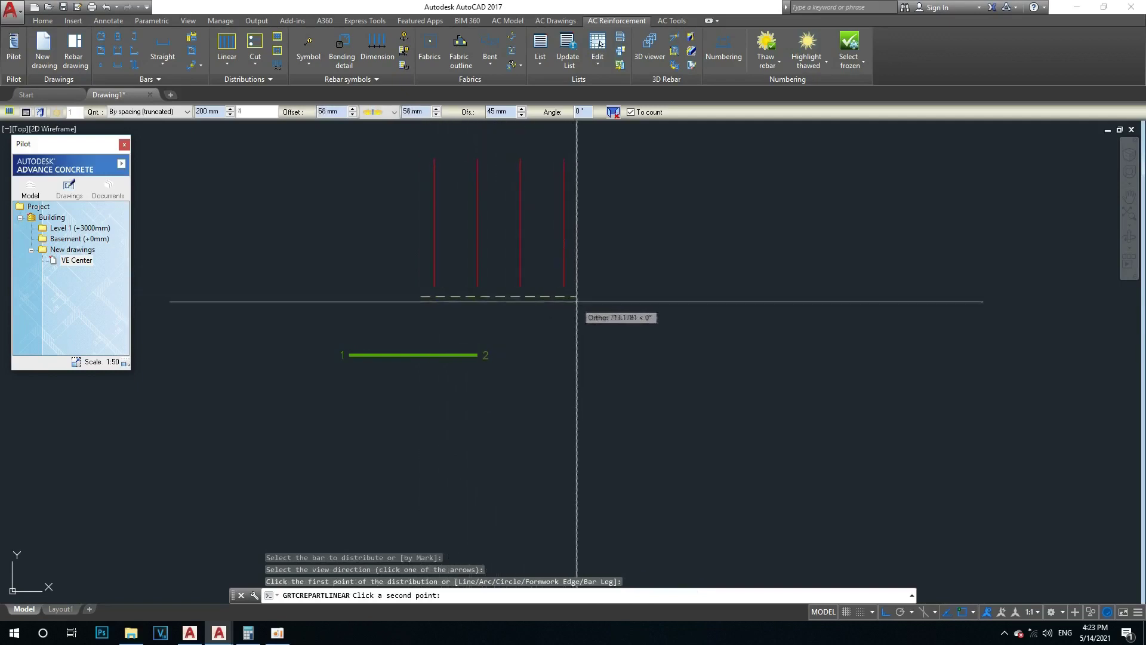
pyautogui.click(636, 303)
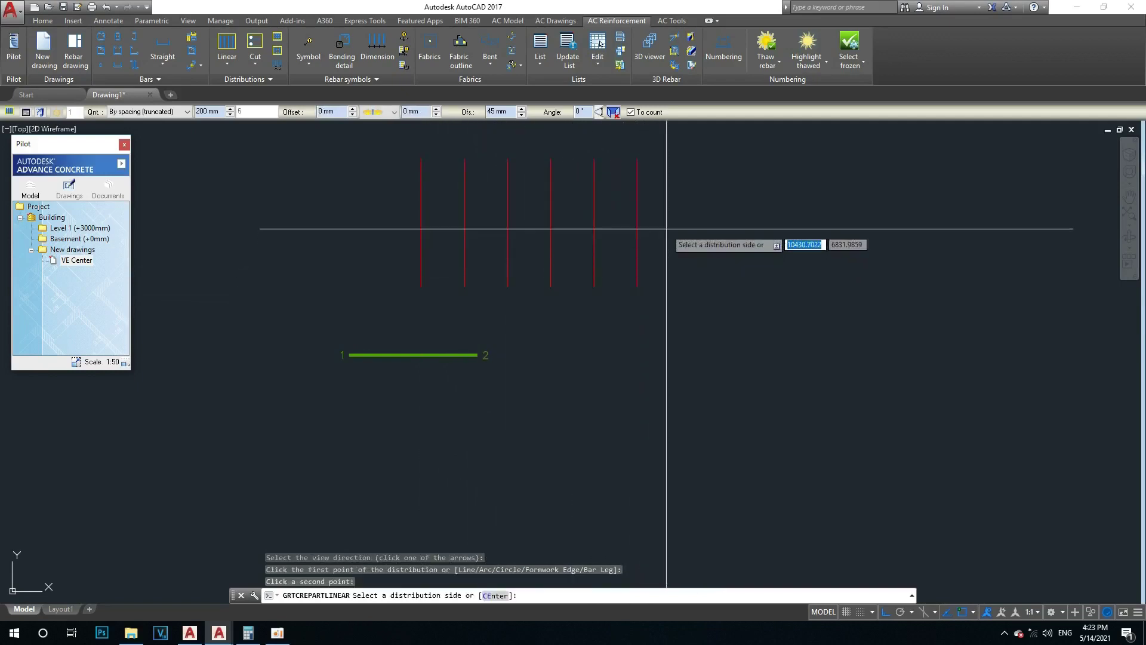
pyautogui.click(666, 229)
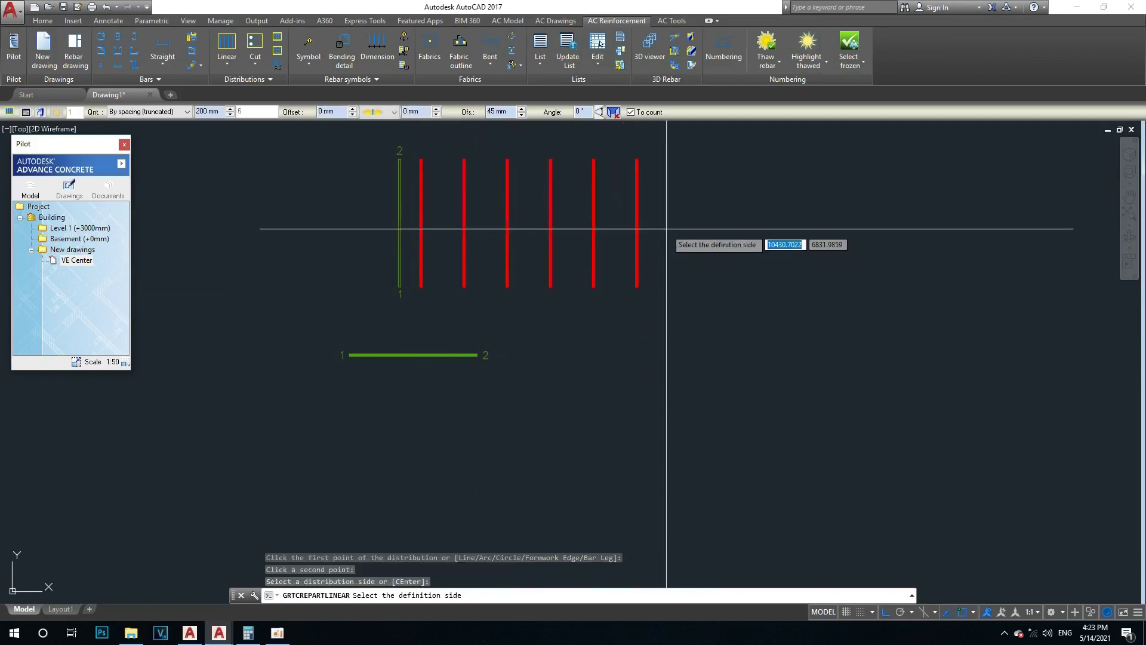
pyautogui.click(666, 229)
pyautogui.press('Escape')
pyautogui.press('Escape')
pyautogui.click(640, 197)
pyautogui.click(508, 263)
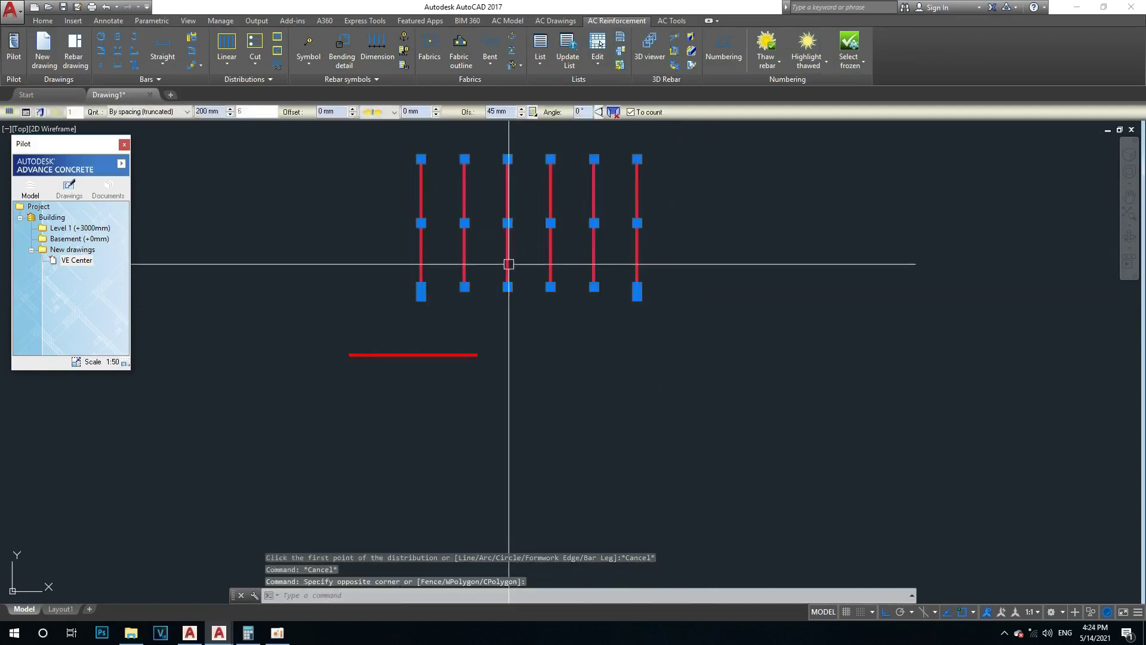
pyautogui.write('e')
pyautogui.press('Return')
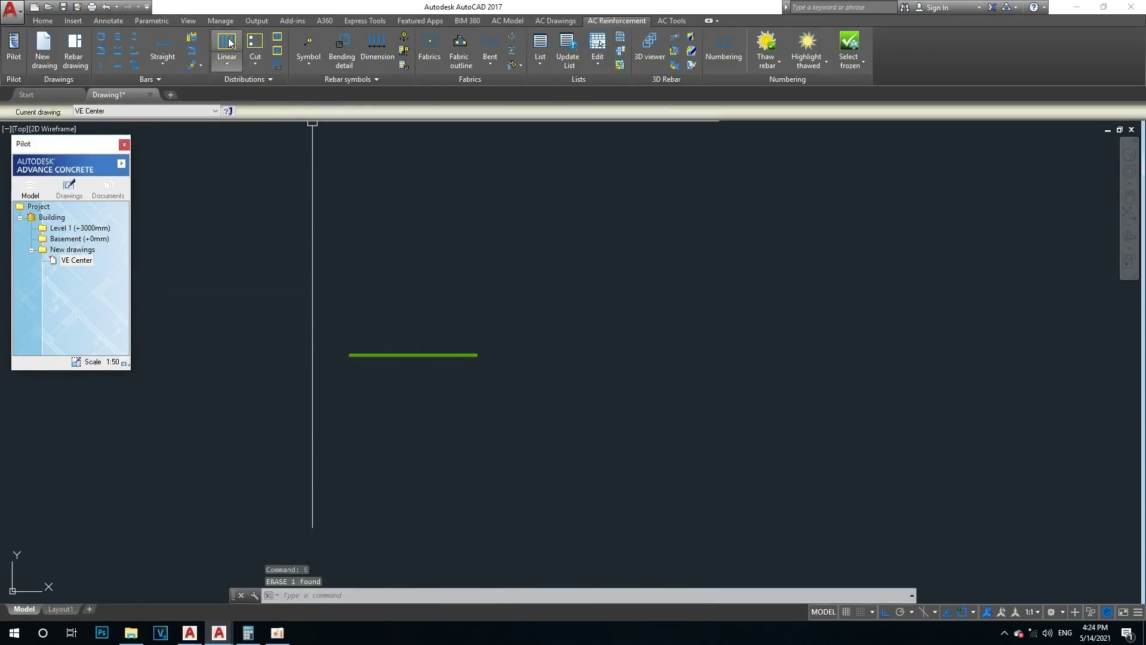
# Step: Start a linear distribution on the green bar and pick its viewing direction
pyautogui.click(228, 42)
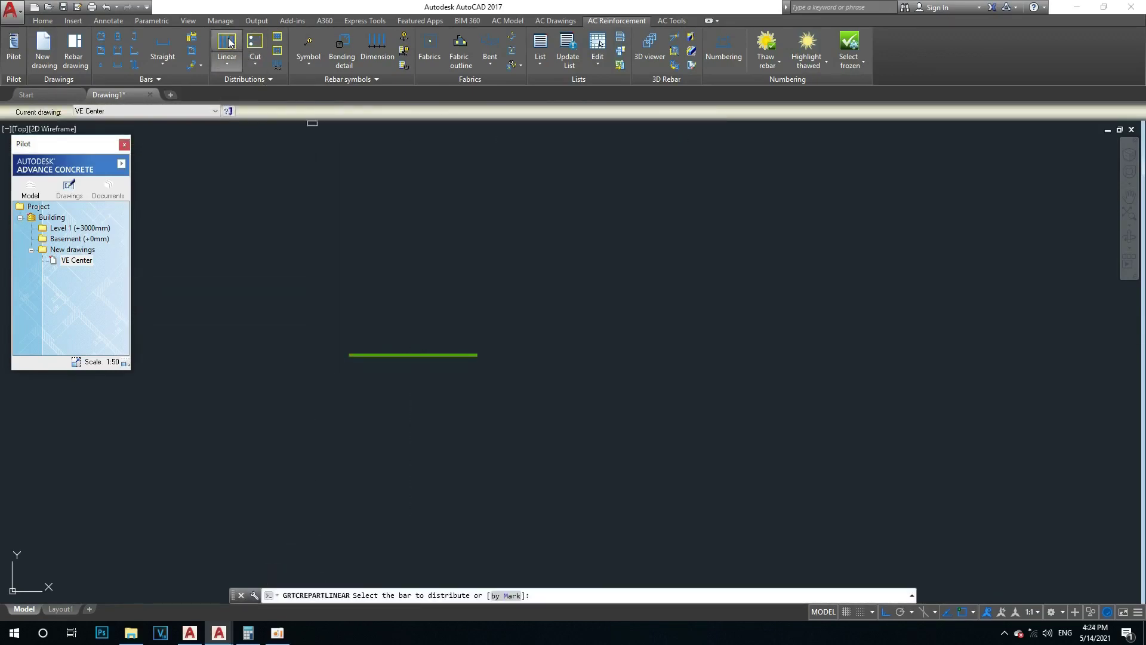
pyautogui.click(408, 357)
pyautogui.scroll(3, 412, 353)
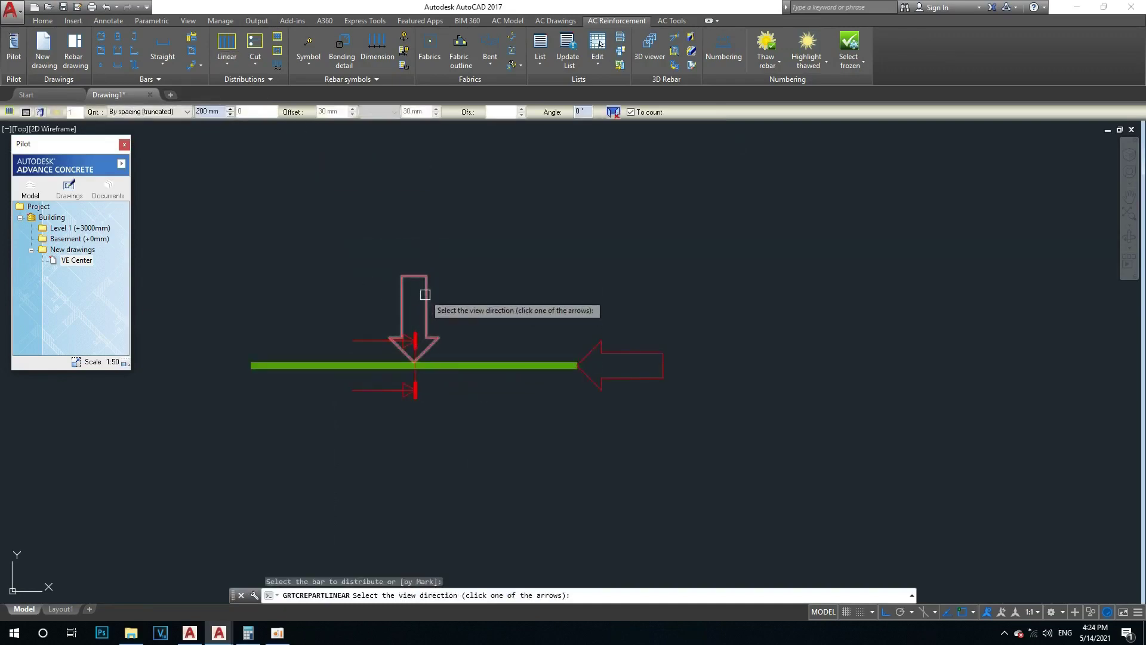
pyautogui.click(425, 296)
pyautogui.scroll(-2, 461, 204)
pyautogui.moveTo(461, 205); pyautogui.dragTo(422, 312, button='middle')
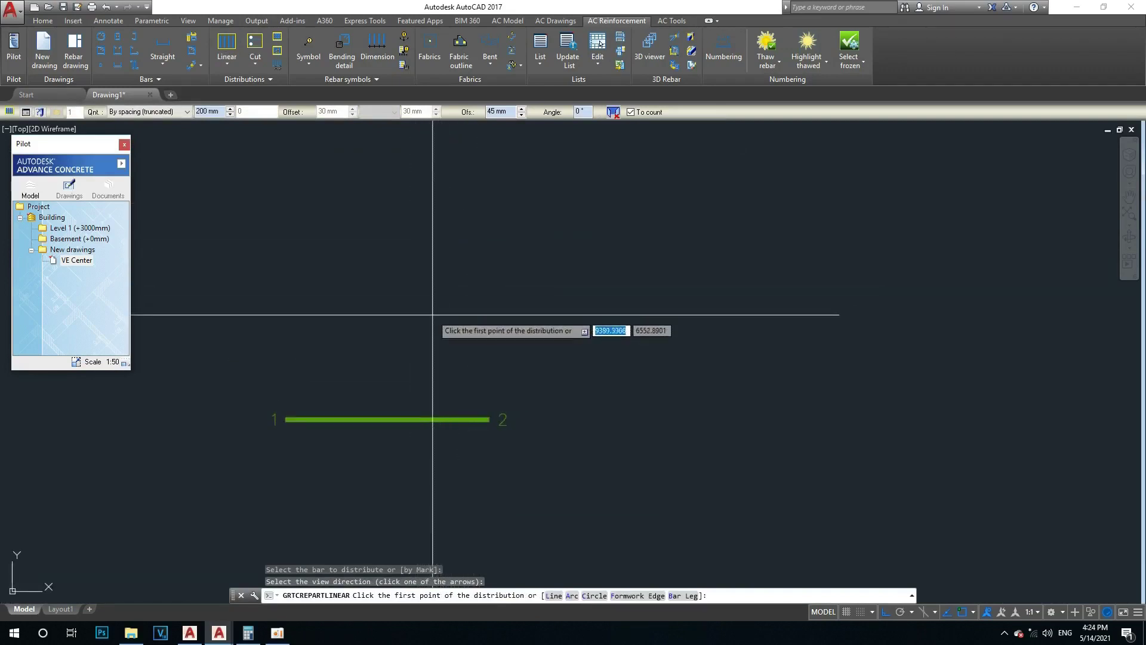
# Step: Set the distribution line's two points and sides to place six bars 200 mm apart
pyautogui.click(432, 314)
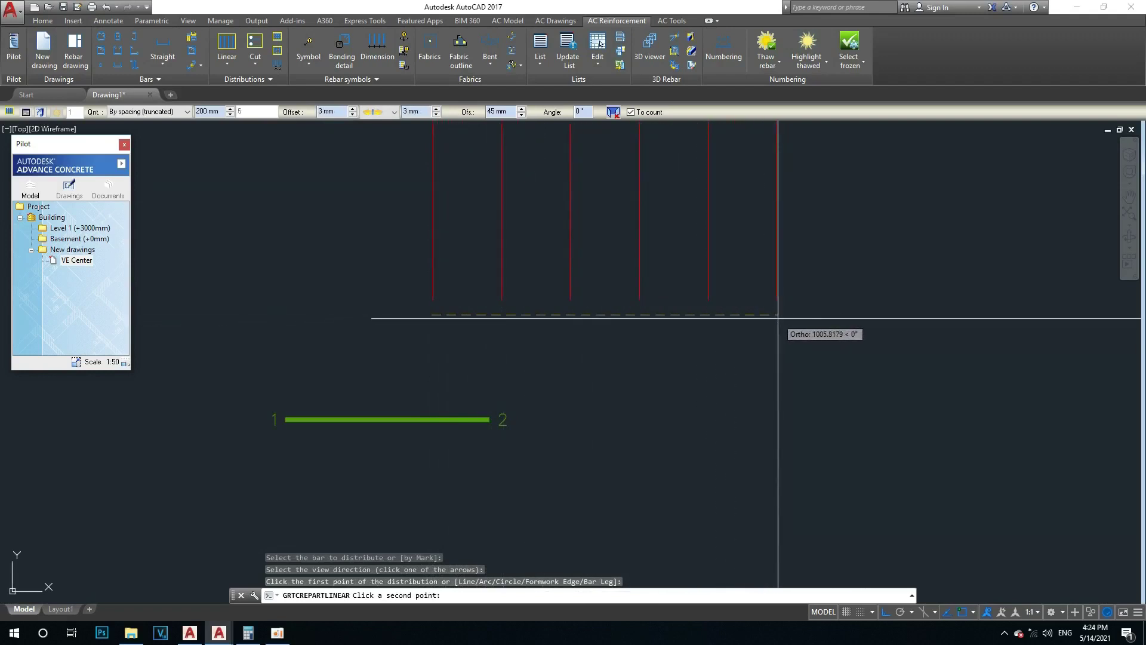
pyautogui.click(778, 318)
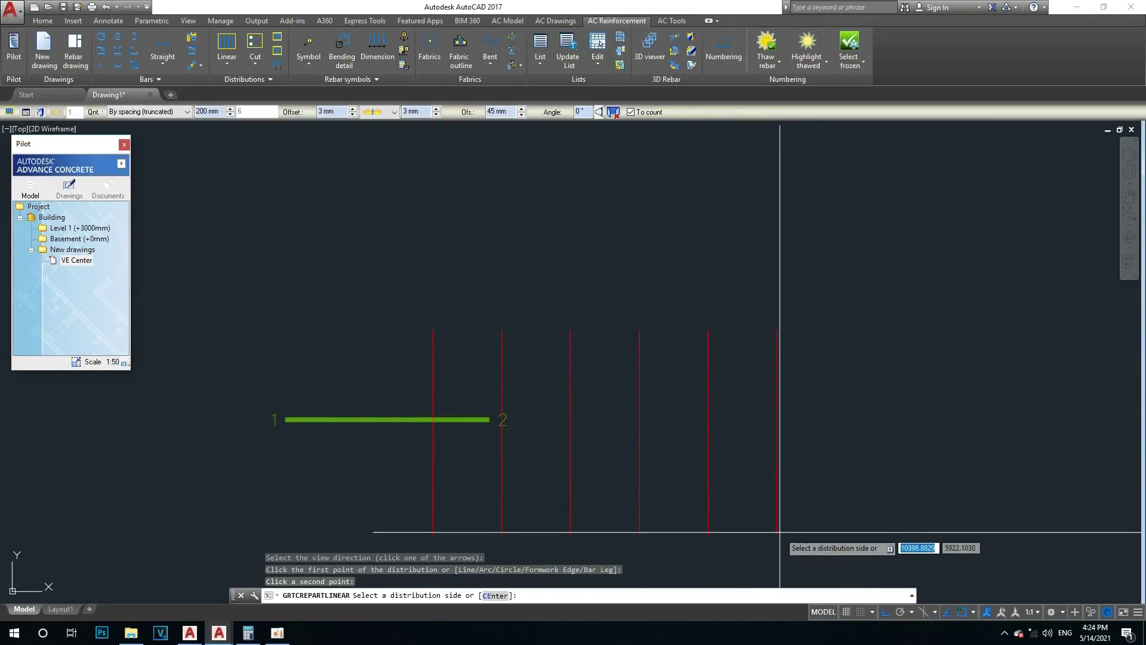
pyautogui.scroll(-2, 717, 238)
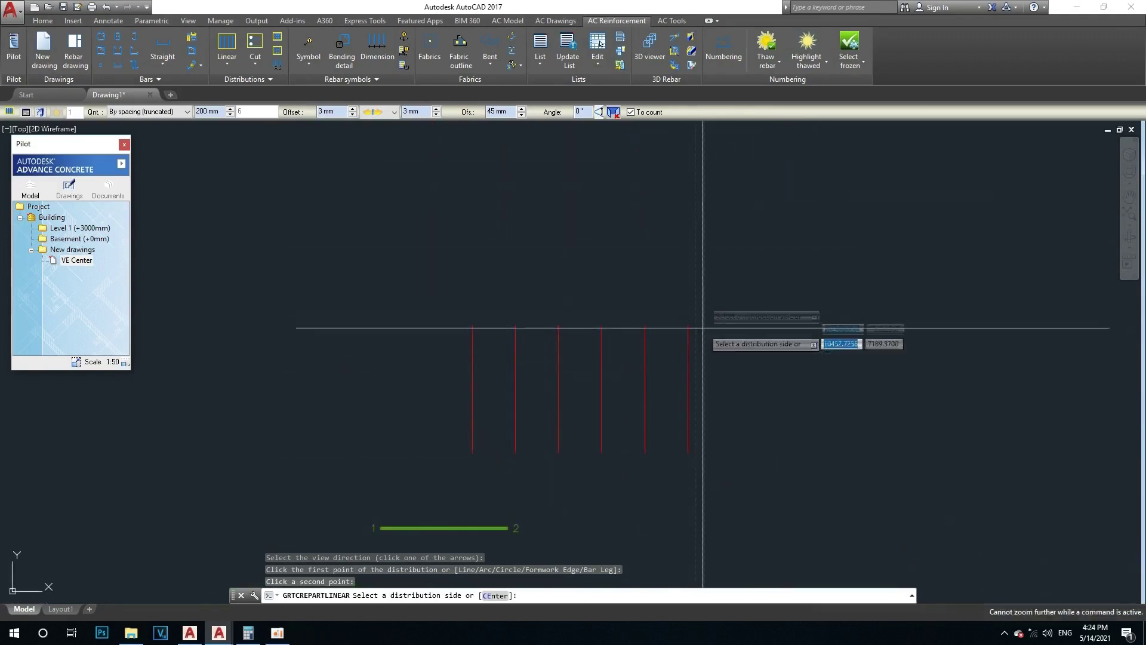
pyautogui.moveTo(707, 300); pyautogui.dragTo(665, 255, button='middle')
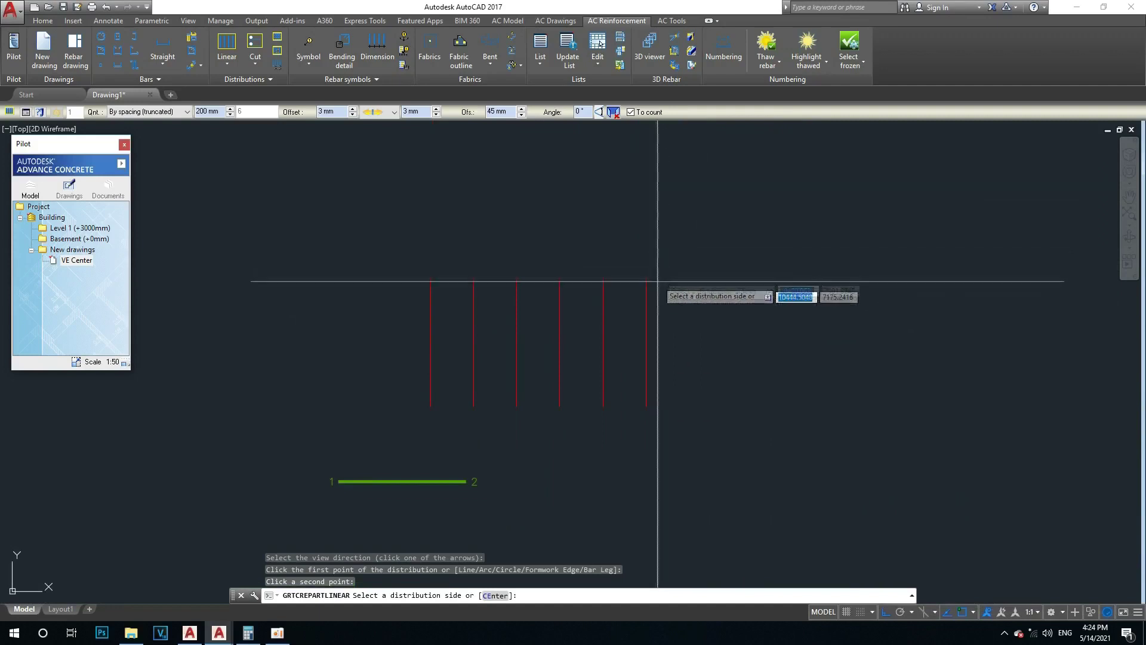
pyautogui.click(670, 274)
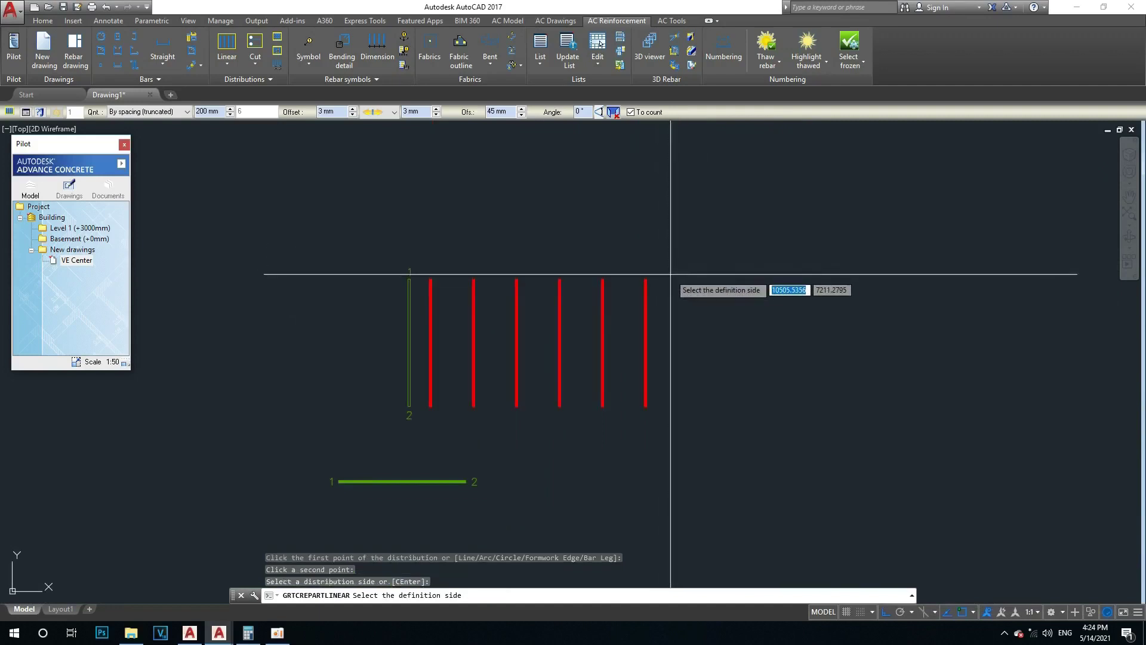
pyautogui.click(717, 305)
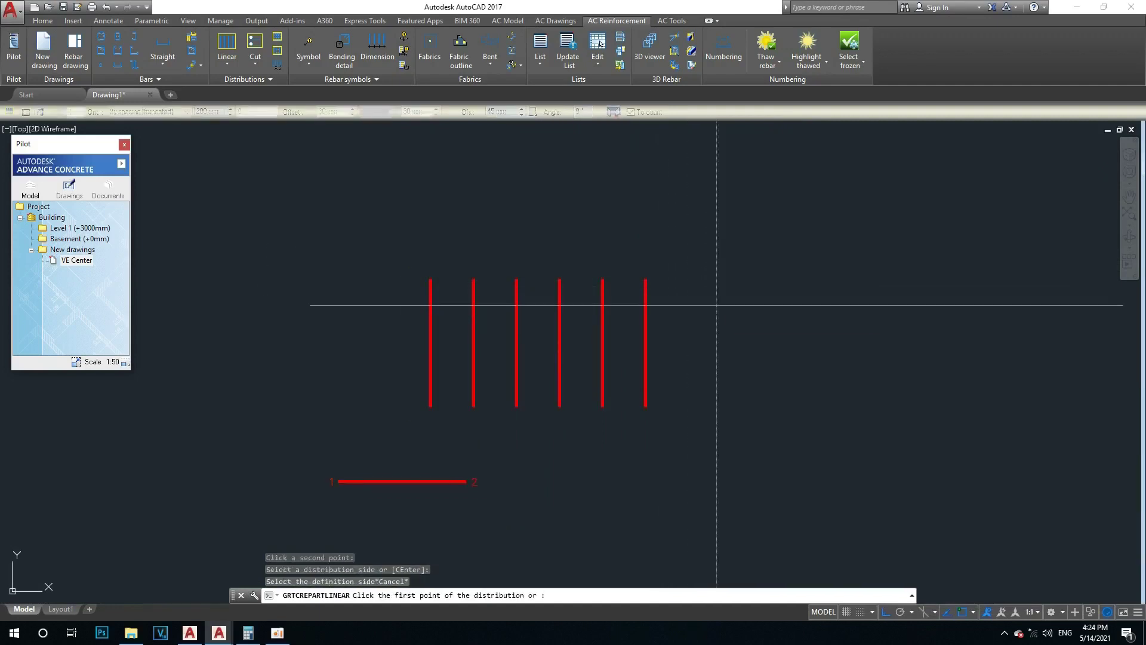
pyautogui.press('Escape')
pyautogui.press('Escape')
pyautogui.press('Escape')
pyautogui.press('Escape')
# Step: Zoom around the new six-bar distribution and begin selecting the horizontal bar
pyautogui.scroll(4, 591, 328)
pyautogui.scroll(-6, 460, 376)
pyautogui.scroll(-2, 494, 281)
pyautogui.scroll(2, 356, 305)
pyautogui.scroll(-2, 356, 304)
pyautogui.scroll(2, 455, 264)
pyautogui.scroll(4, 358, 307)
pyautogui.scroll(-4, 463, 282)
pyautogui.scroll(4, 411, 349)
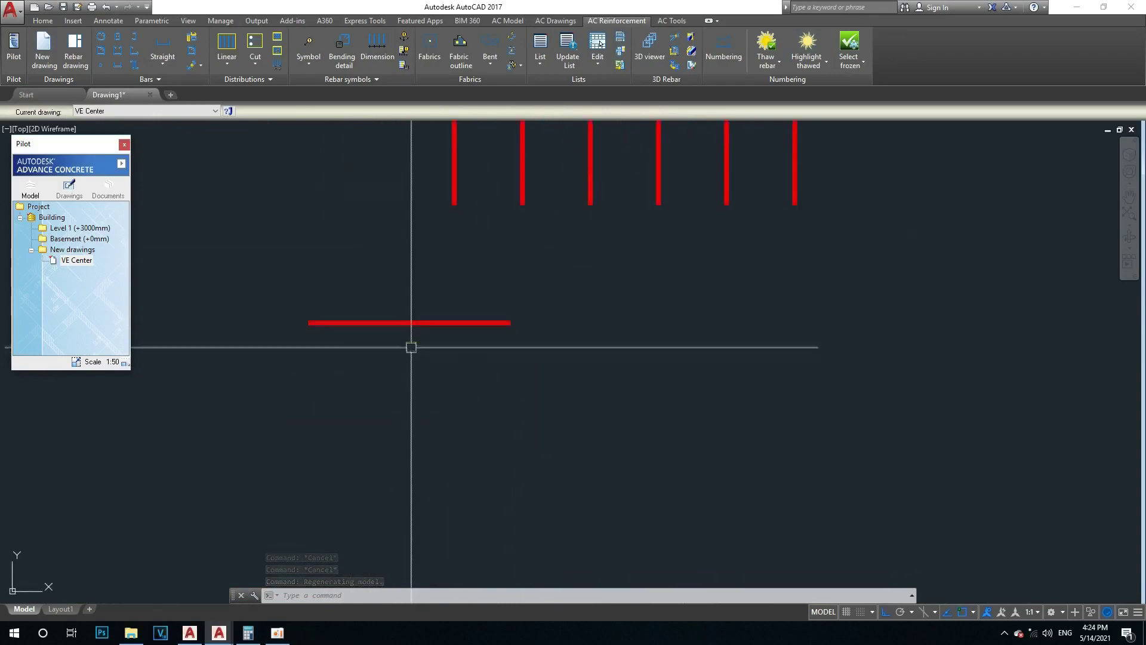
pyautogui.click(384, 394)
# Step: Move the original horizontal bar further left, away from the six distributed bars, using M
pyautogui.click(342, 265)
pyautogui.scroll(-4, 340, 363)
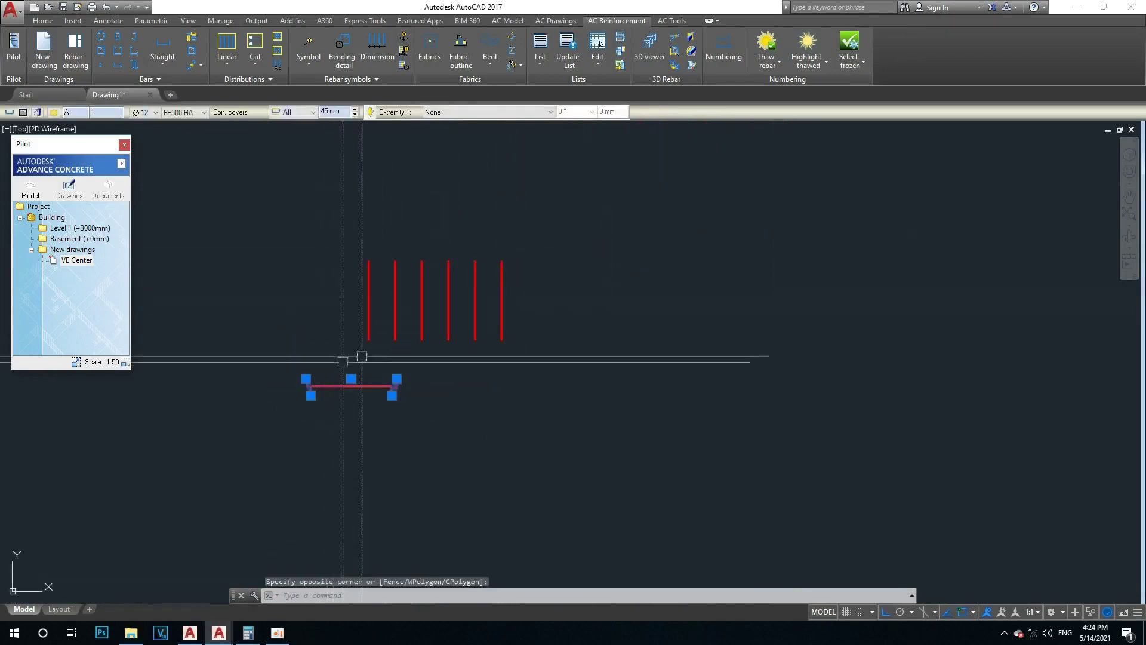
pyautogui.press('Escape')
pyautogui.moveTo(377, 370); pyautogui.dragTo(499, 327, button='middle')
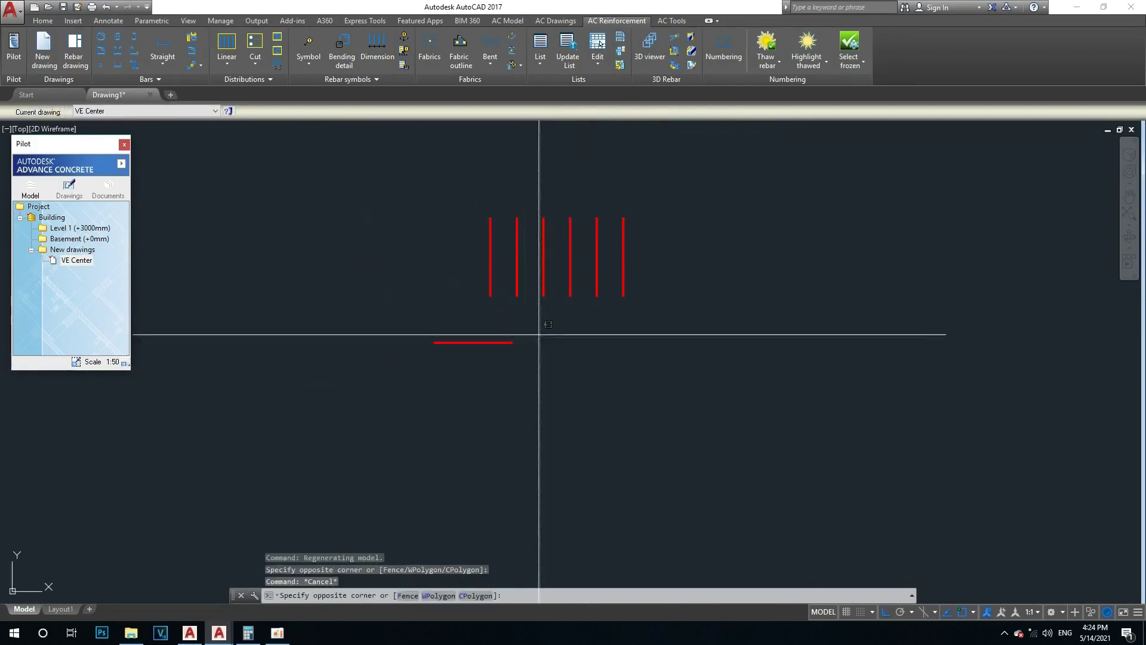
pyautogui.click(537, 332)
pyautogui.click(499, 401)
pyautogui.write('m')
pyautogui.press('Return')
pyautogui.click(508, 397)
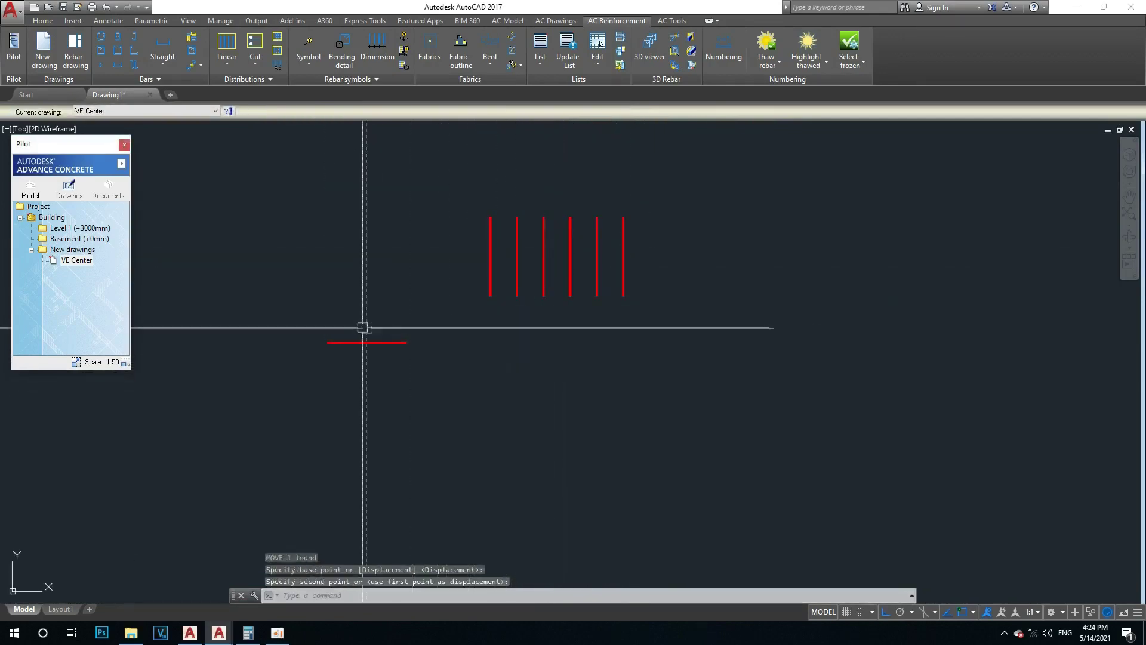
pyautogui.click(382, 359)
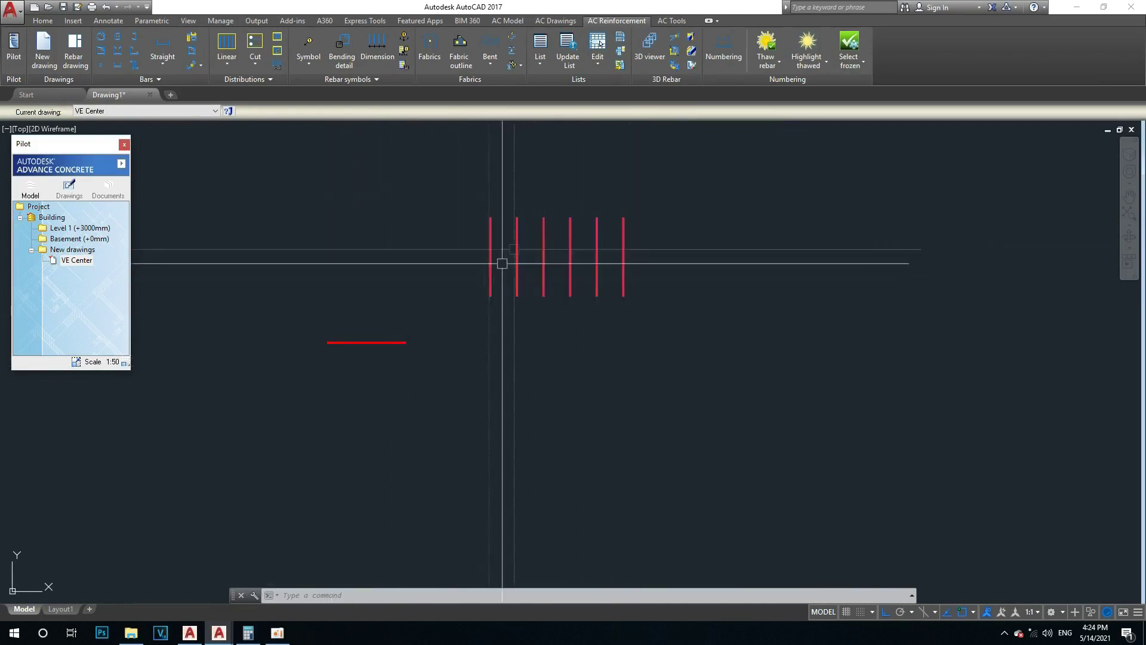
# Step: Erase the horizontal bar as a test, then undo to restore it
pyautogui.click(399, 306)
pyautogui.click(322, 430)
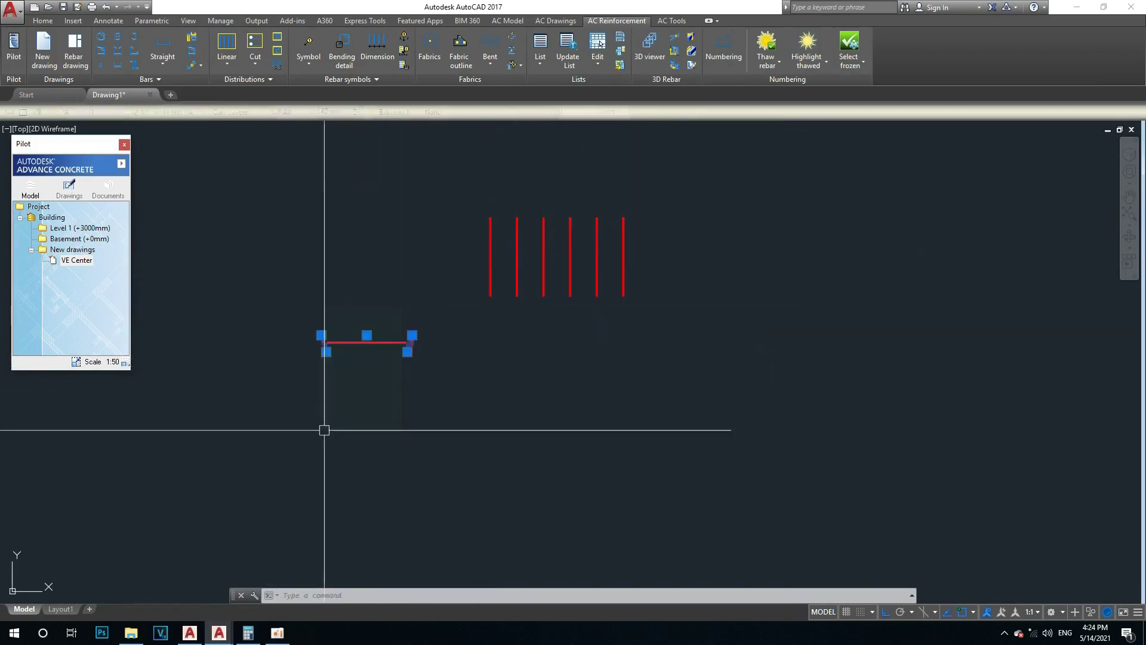
pyautogui.write('e')
pyautogui.press('Return')
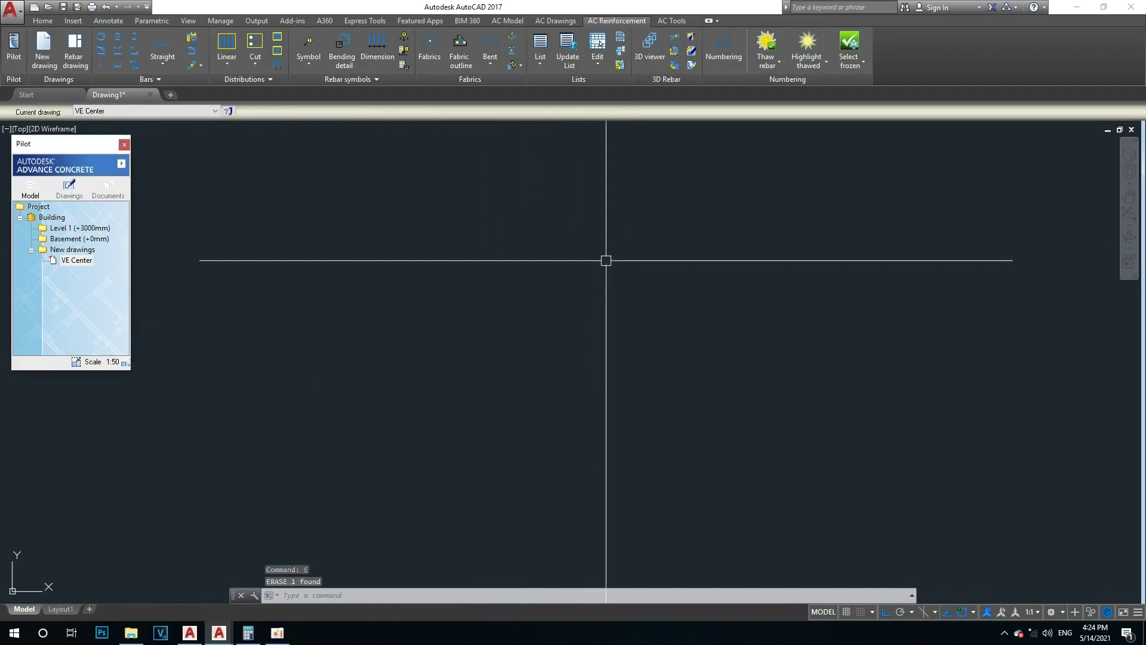
pyautogui.hotkey('ctrl', 'z')
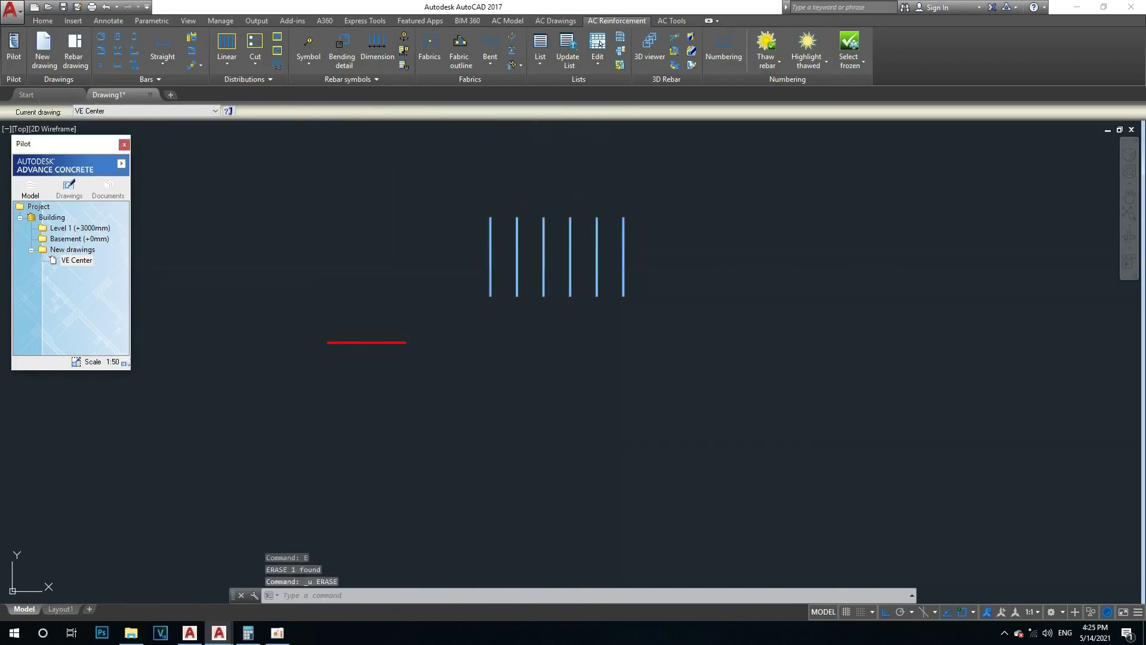
# Step: Erase the six distributed bars as a test, then undo to restore them
pyautogui.click(523, 284)
pyautogui.write('e')
pyautogui.press('Return')
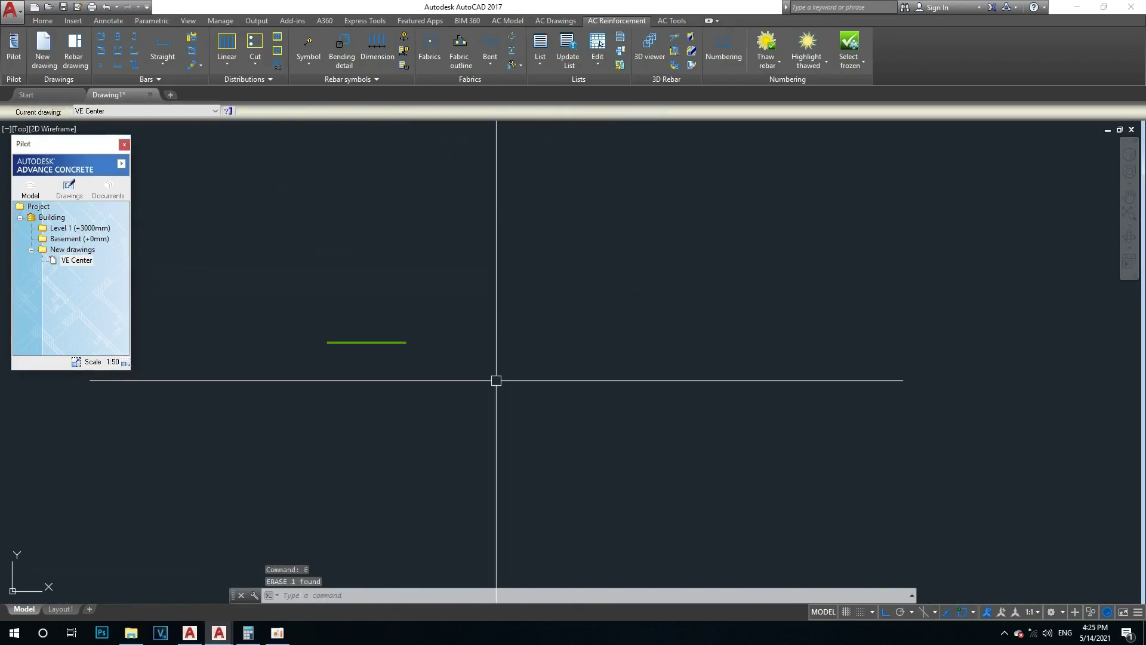
pyautogui.scroll(2, 406, 346)
pyautogui.scroll(-4, 409, 352)
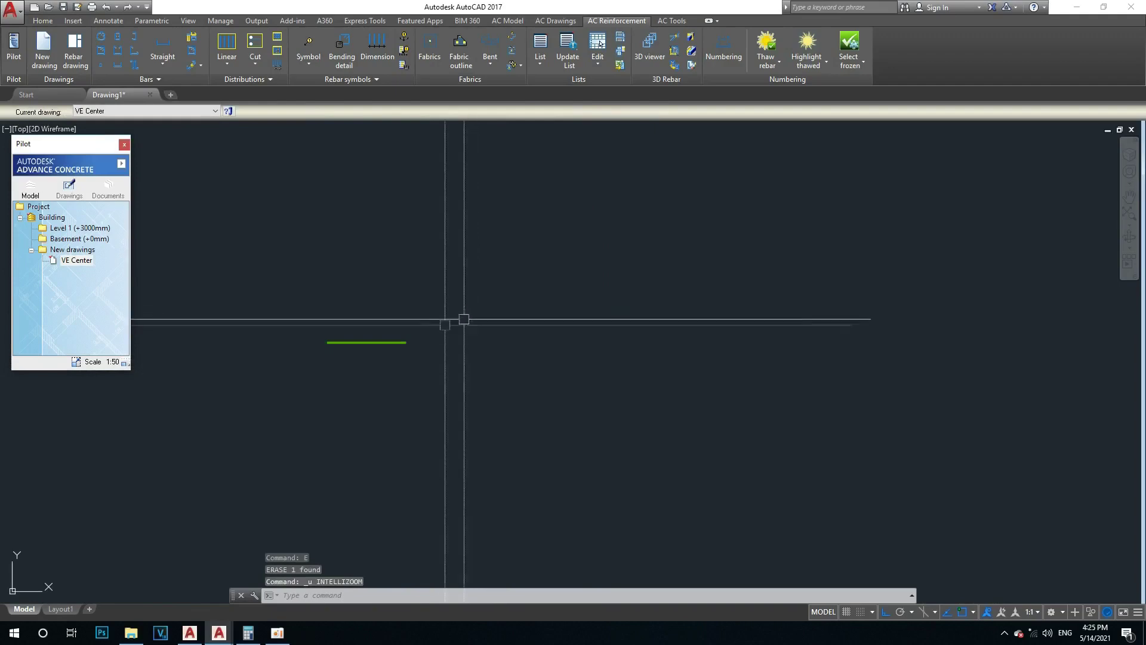
pyautogui.hotkey('ctrl', 'z')
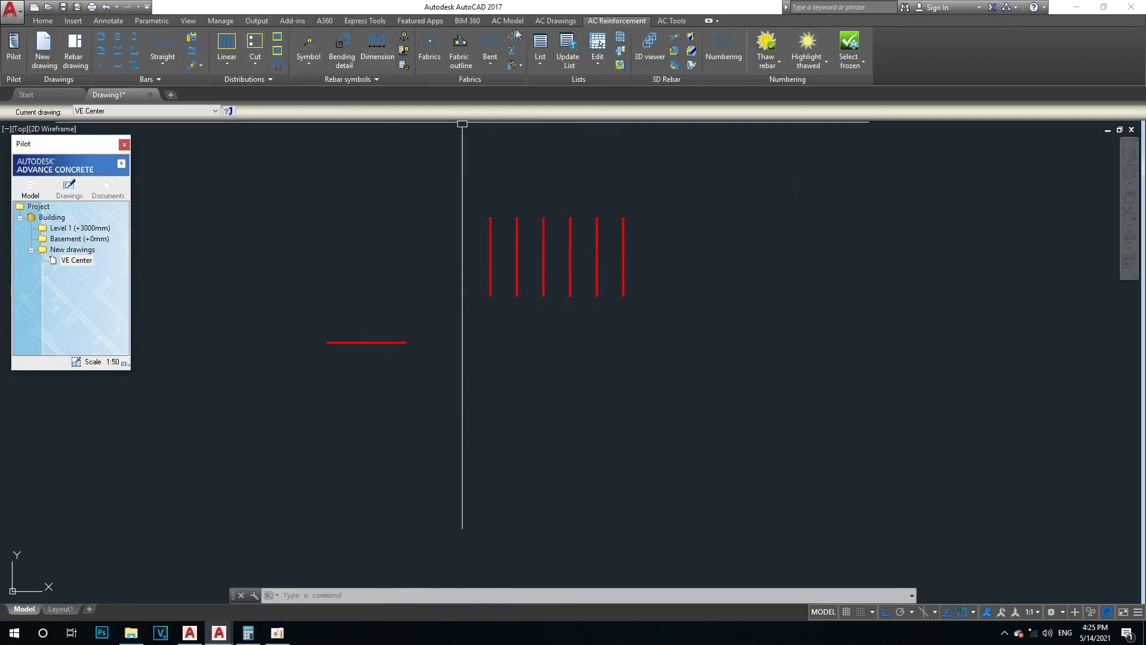
pyautogui.click(665, 21)
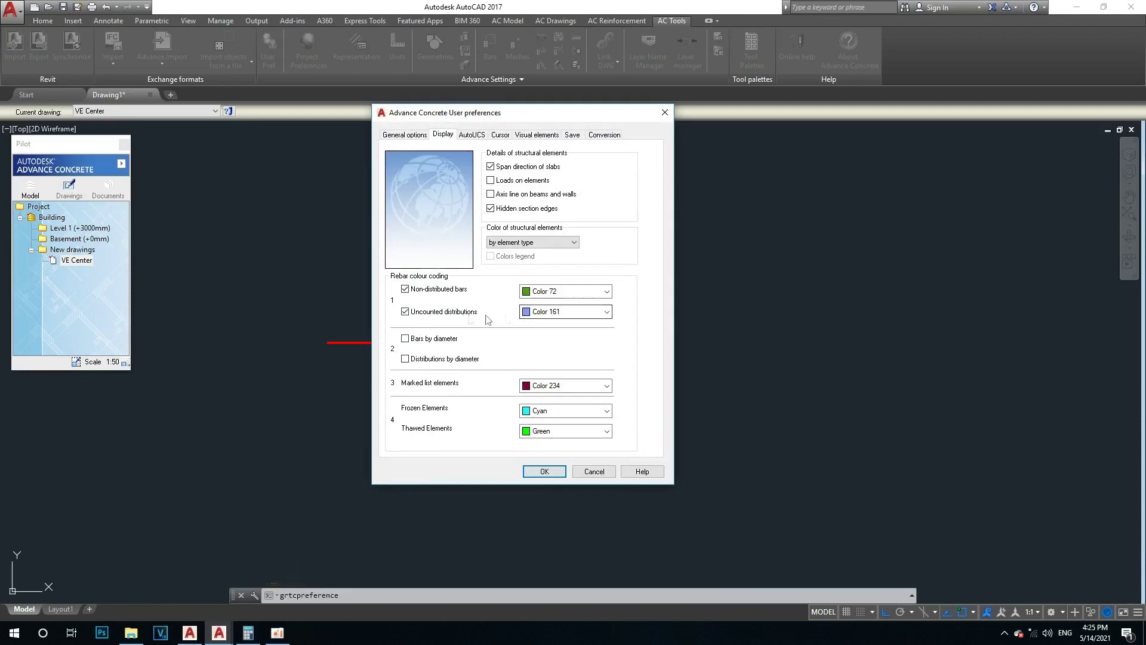
# Step: Close the user preferences with OK, then select and deselect the six bars
pyautogui.click(555, 476)
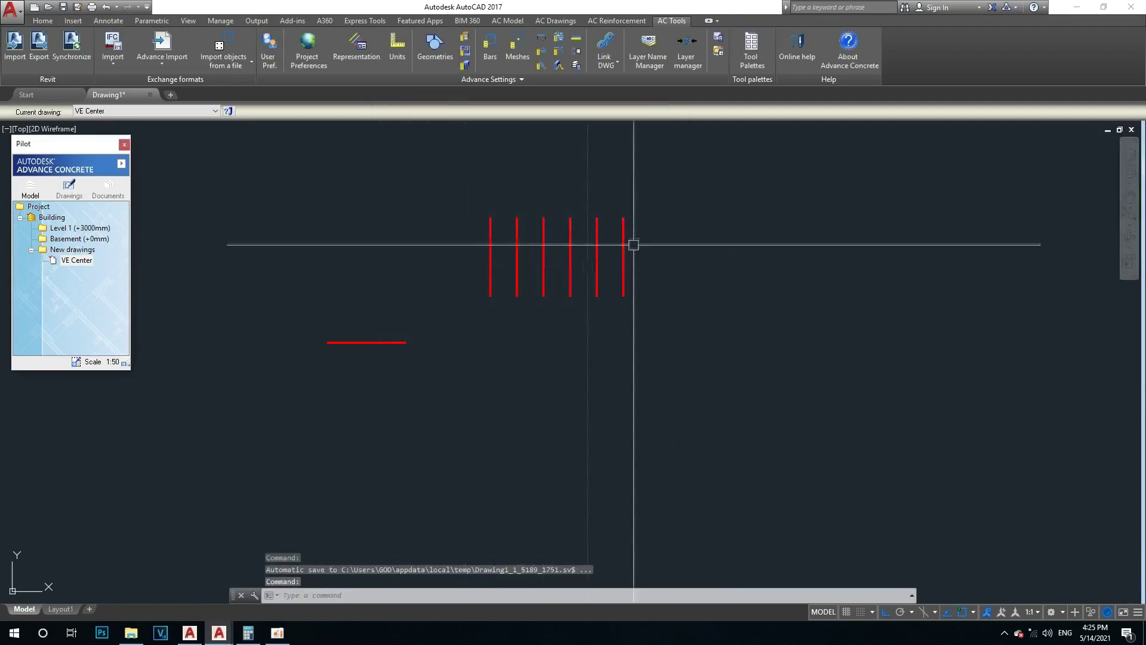
pyautogui.click(730, 225)
pyautogui.click(477, 263)
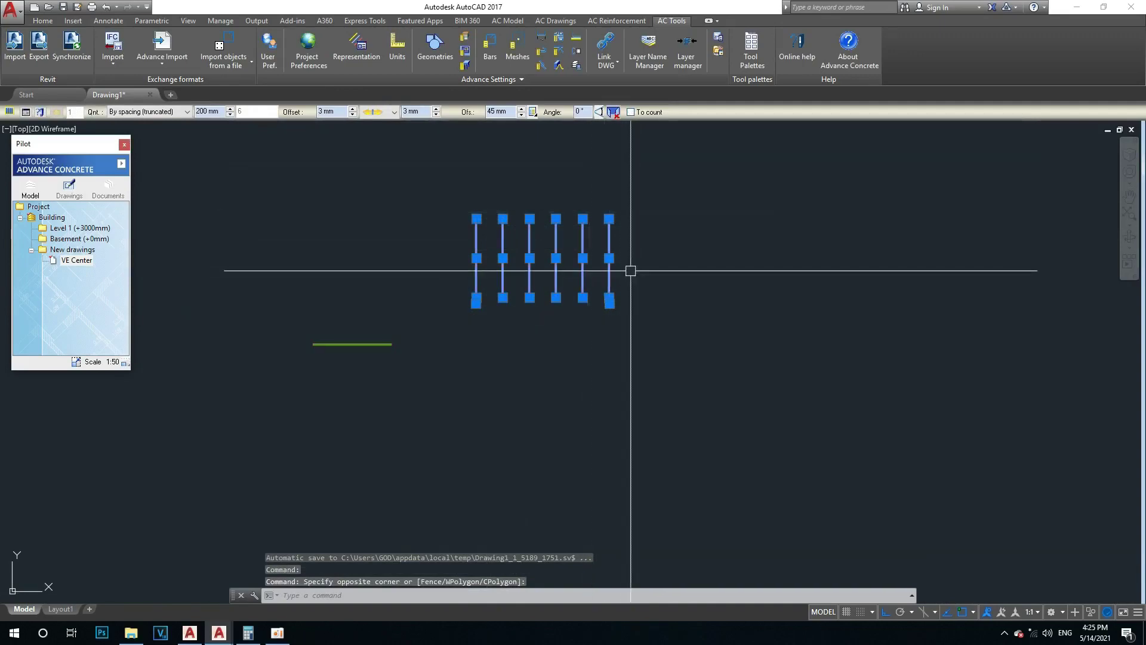
pyautogui.press('Escape')
pyautogui.press('Escape')
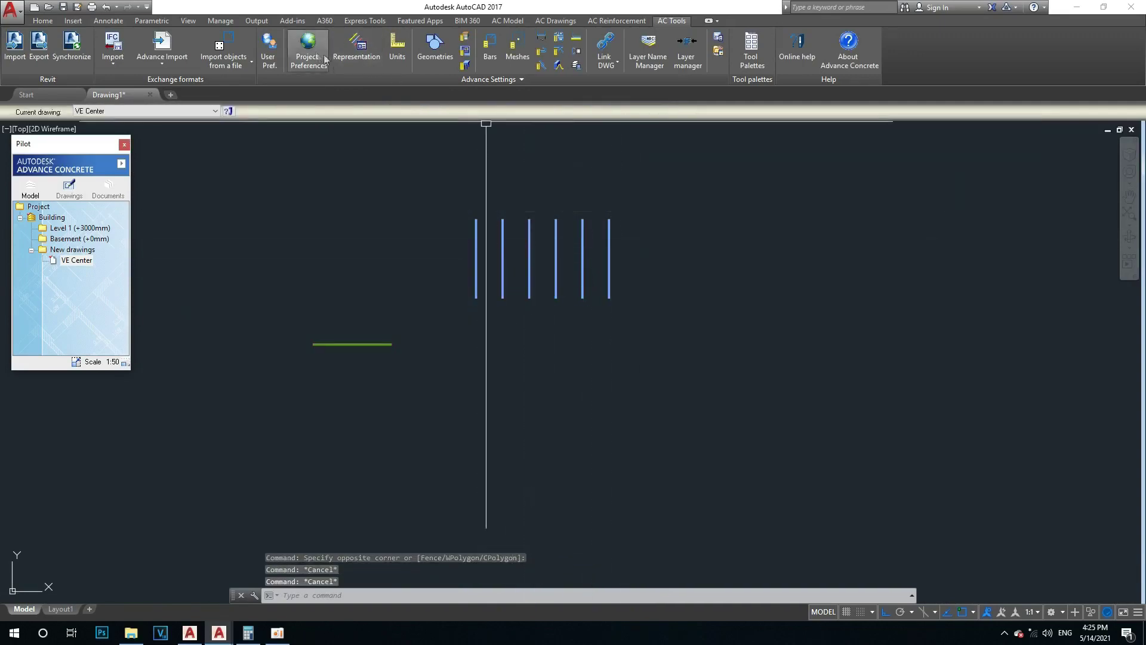
# Step: Reopen user preferences, accept the rebar colour coding, and select the six bars
pyautogui.click(269, 51)
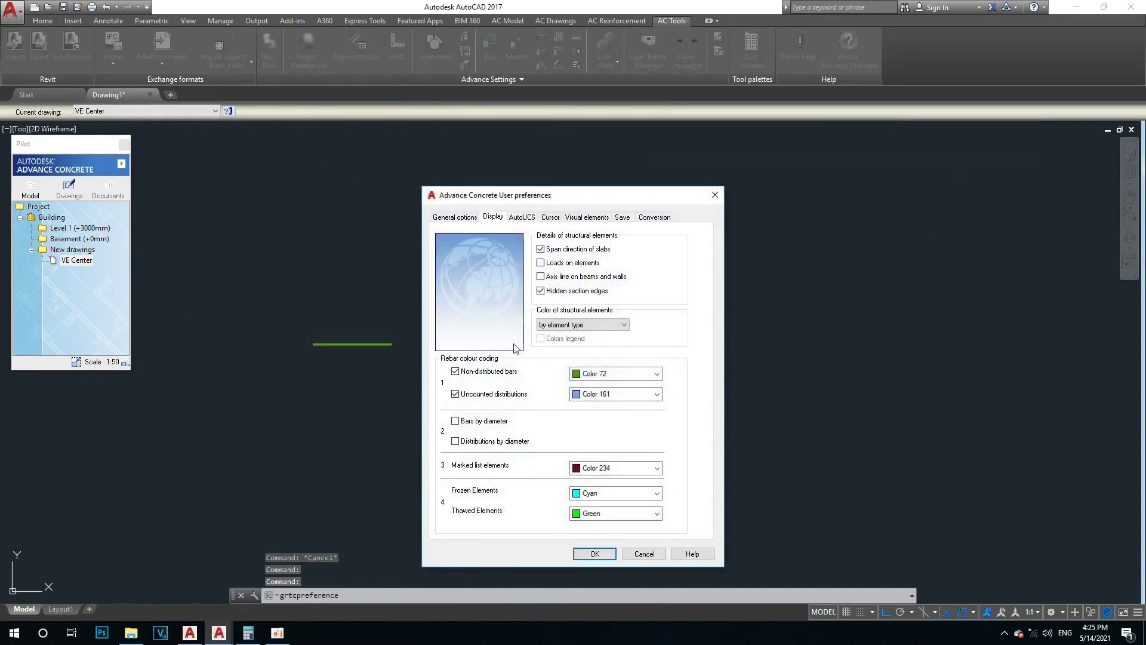
pyautogui.click(609, 556)
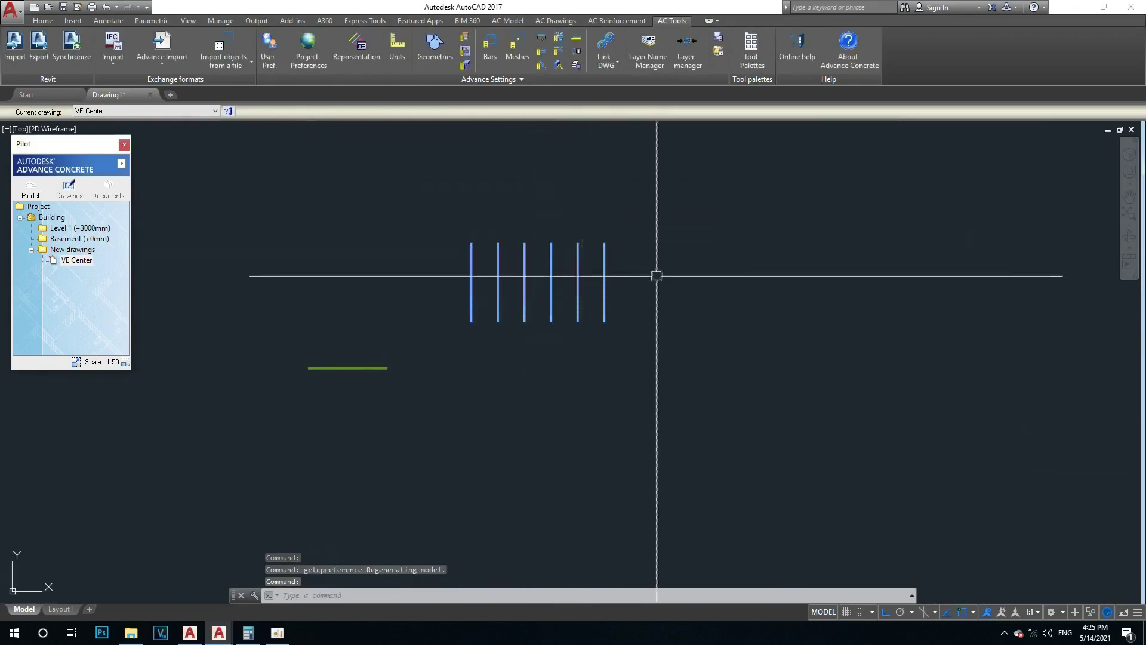
pyautogui.click(706, 248)
pyautogui.click(404, 310)
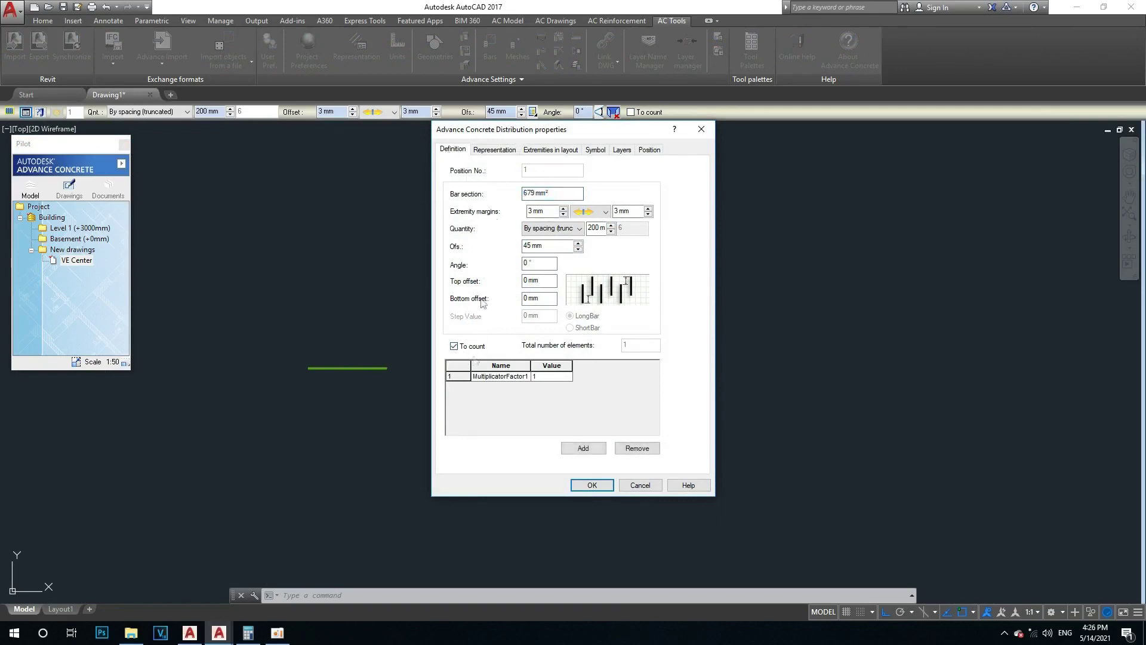
# Step: Close the Distribution properties (679 mm², 200 mm spacing) unchanged and clear the selection
pyautogui.click(600, 487)
pyautogui.moveTo(646, 310); pyautogui.dragTo(624, 336, button='middle')
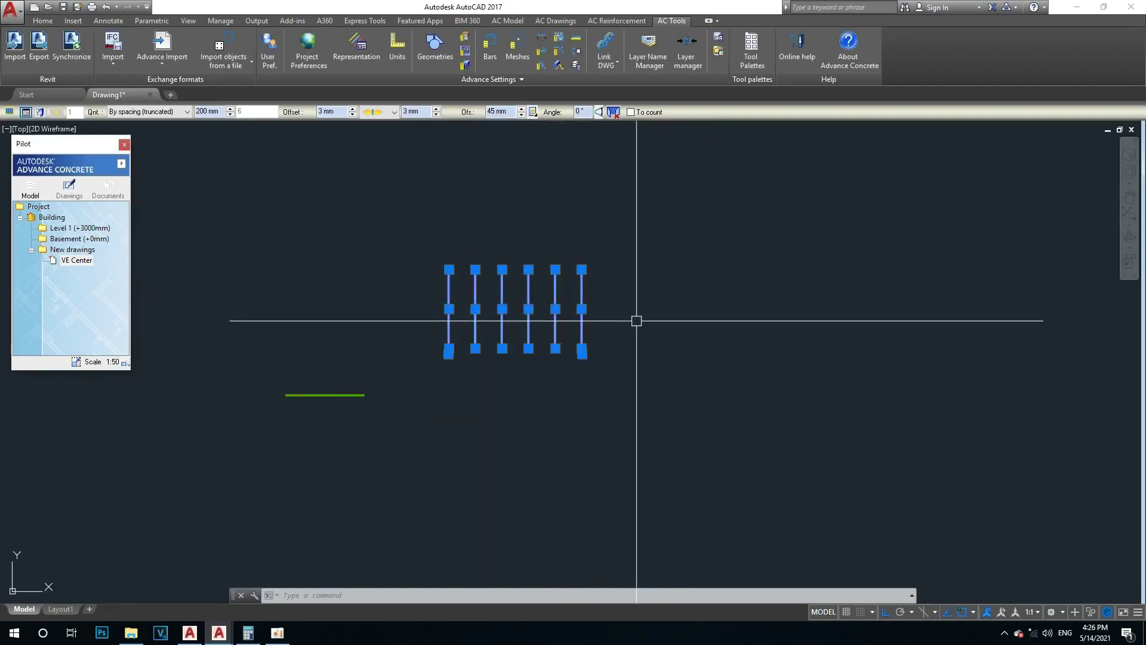
pyautogui.press('Escape')
# Step: Window-select and erase the six-bar distribution and lone bar, then reopen and close preferences
pyautogui.click(660, 247)
pyautogui.click(303, 447)
pyautogui.write('E')
pyautogui.press('Return')
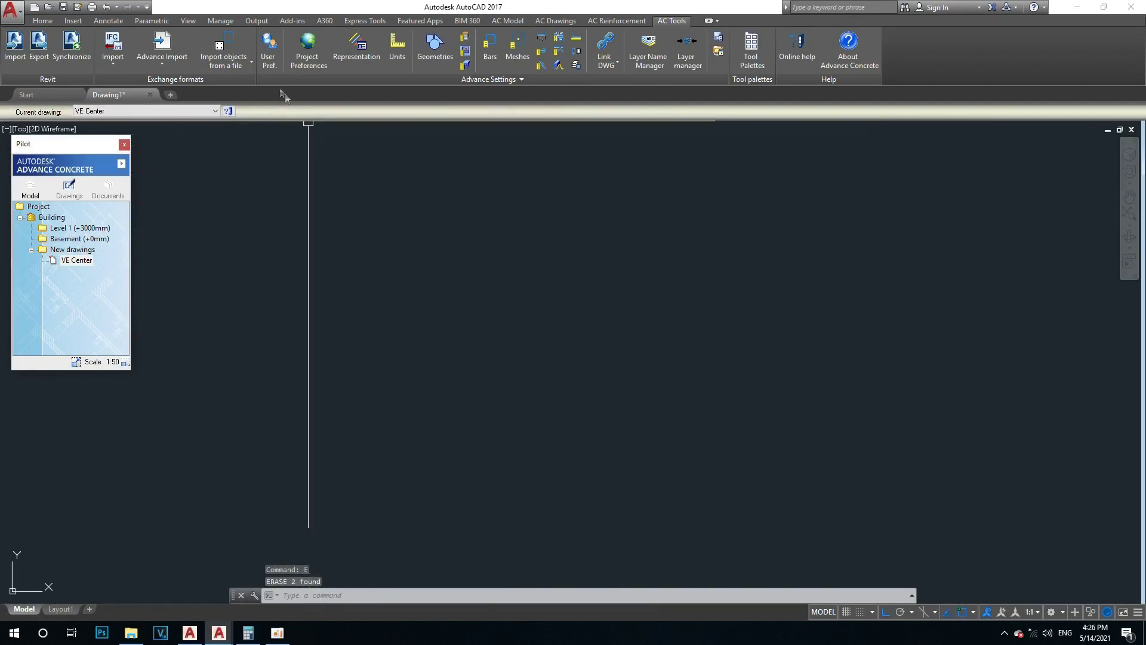
pyautogui.click(269, 51)
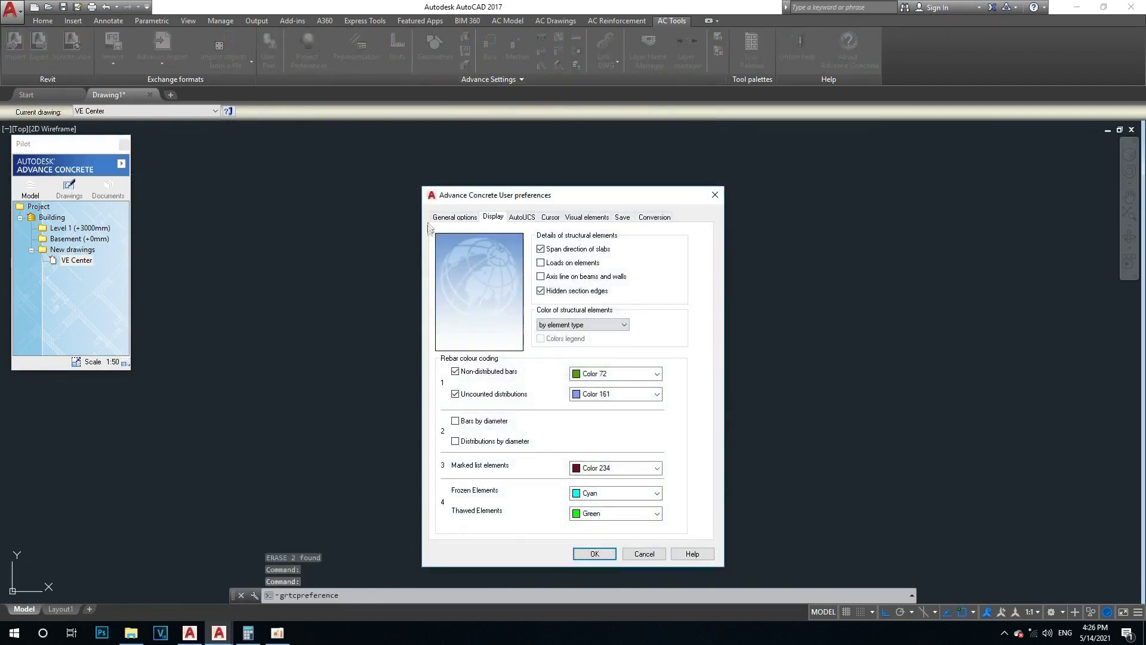
pyautogui.click(714, 196)
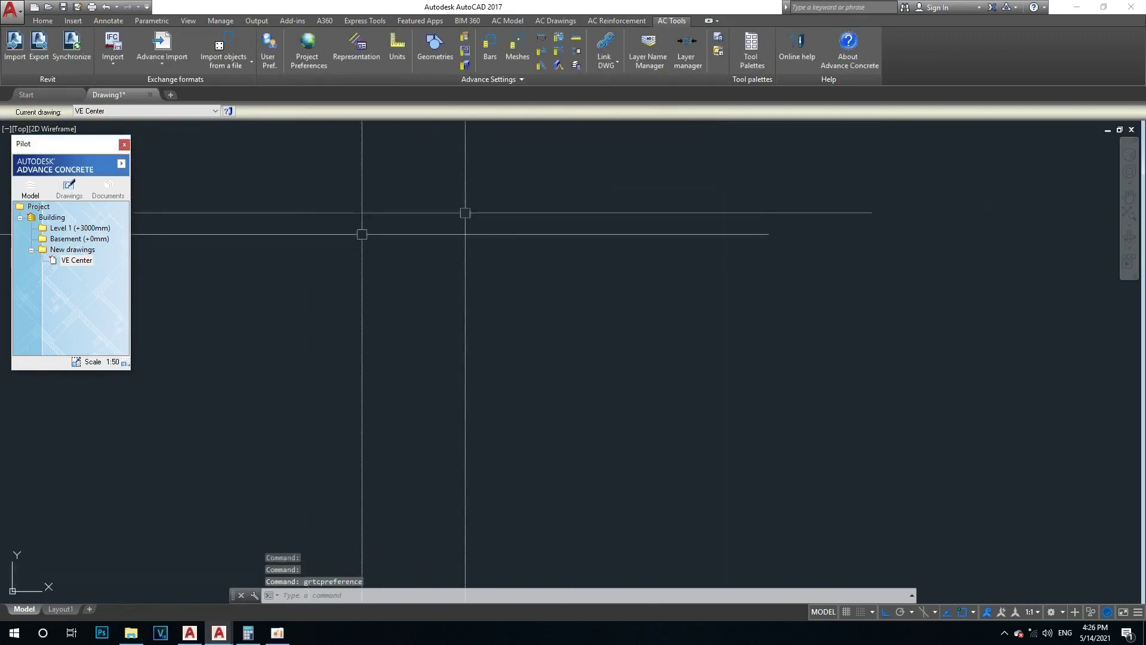